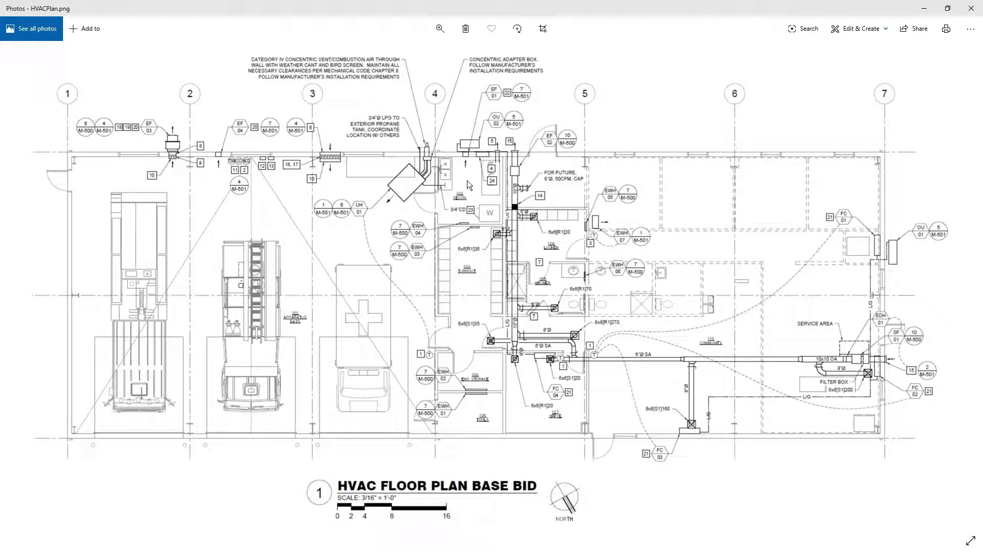
- Zoom into HVACPlan.png and pan to the Decon room and exhaust fan EF-01
{"action": "scroll", "coordinate": [467, 180], "scroll_direction": "up", "scroll_amount": 5}
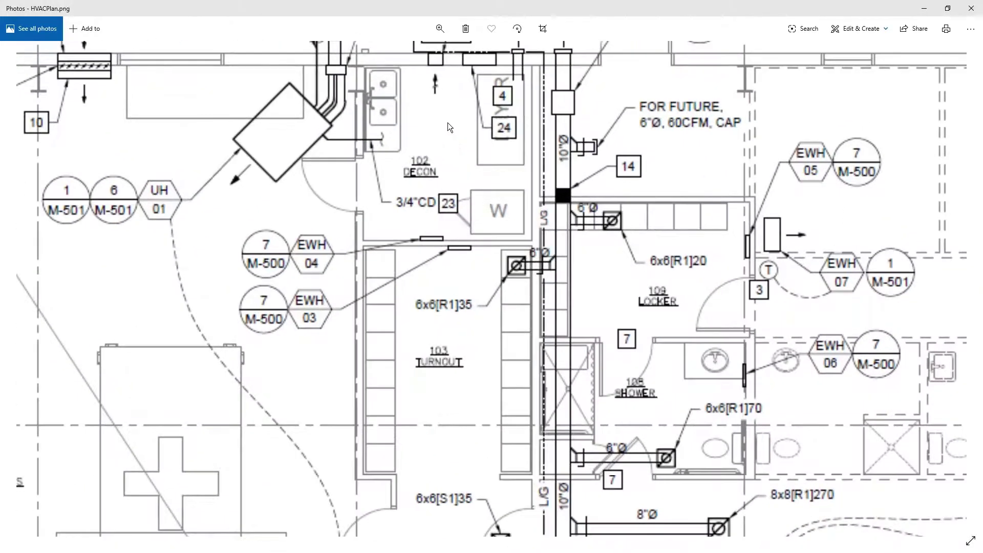
{"action": "left_click_drag", "start_coordinate": [448, 127], "coordinate": [452, 294]}
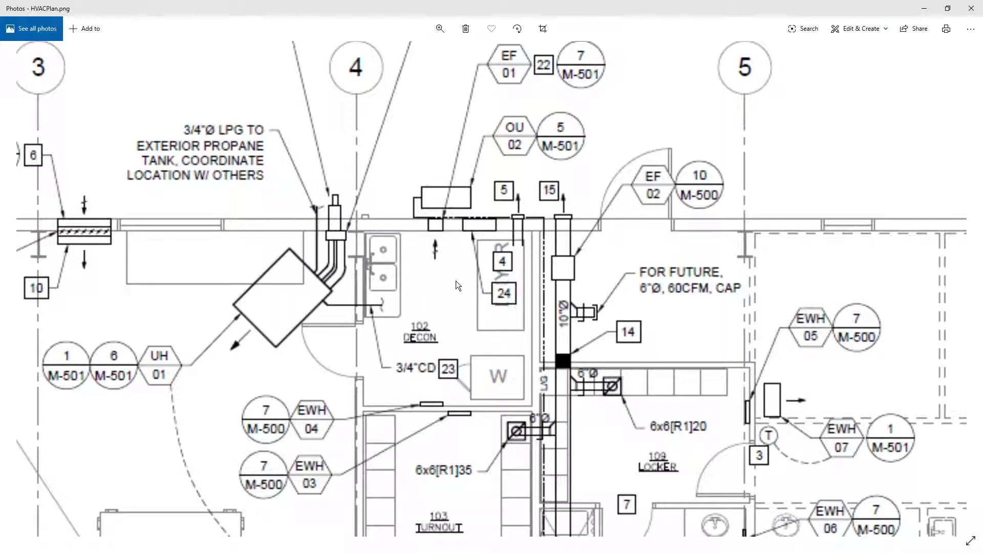
- Show zone TZ-102's exhaust fan EF-01 with its 152 cfm maximum flow rate in the Thermal Zones grid
{"action": "key", "text": "alt+Tab"}
{"action": "key", "text": "alt+Tab"}
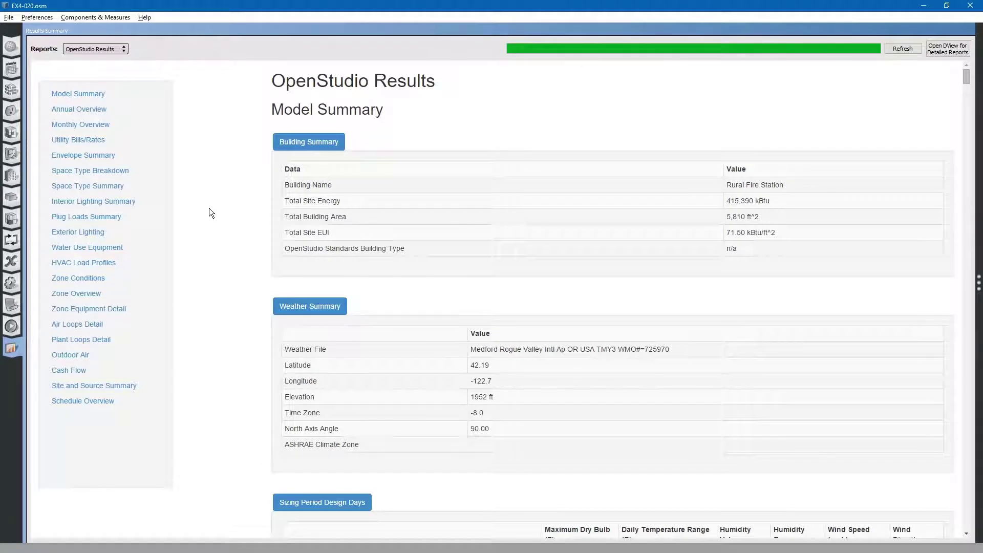
{"action": "left_click", "coordinate": [10, 220]}
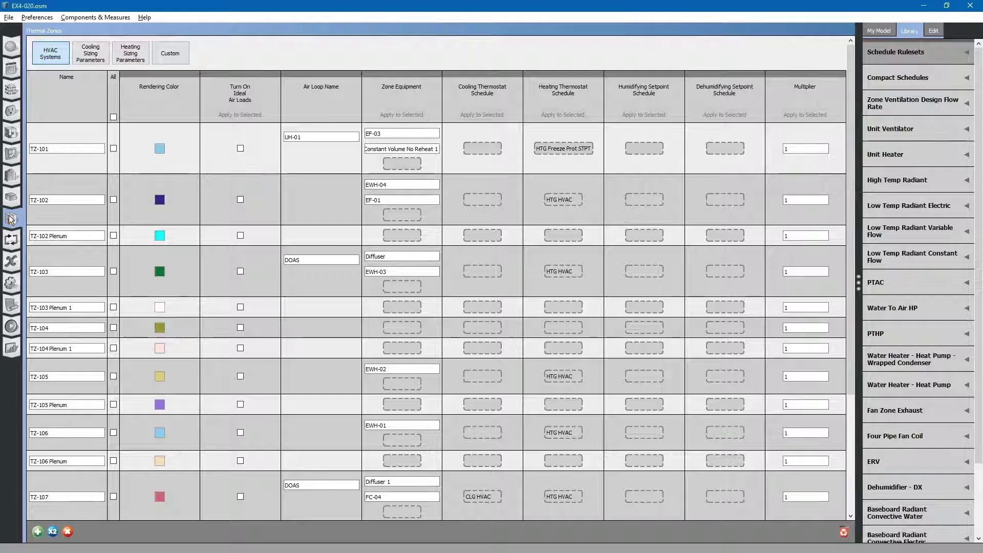
{"action": "left_click", "coordinate": [70, 200]}
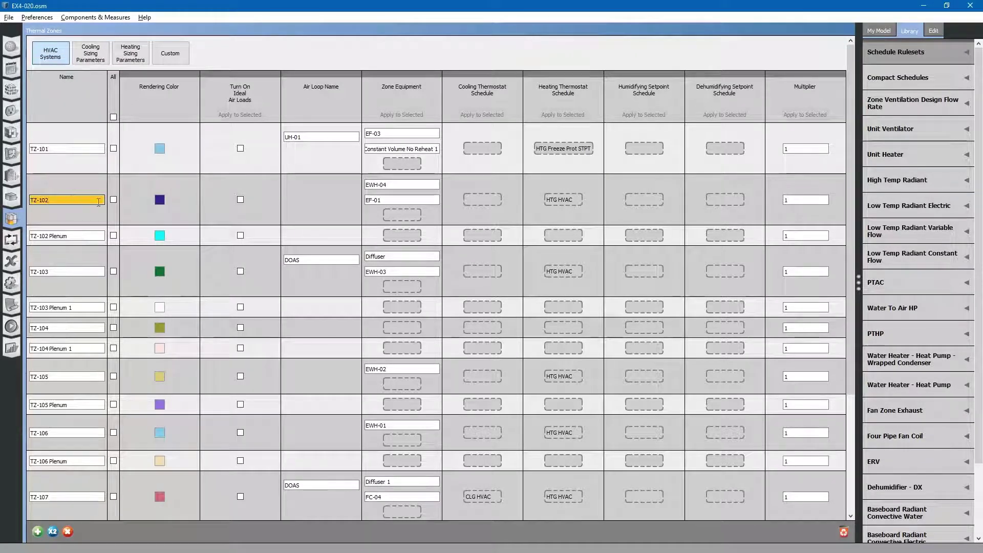
{"action": "left_click", "coordinate": [380, 200]}
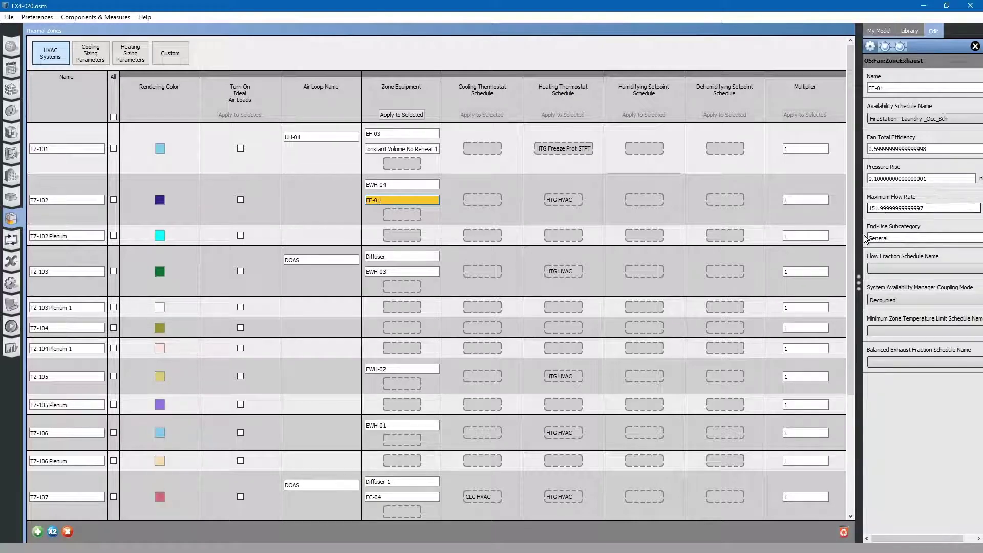
{"action": "left_click_drag", "start_coordinate": [860, 237], "coordinate": [820, 237]}
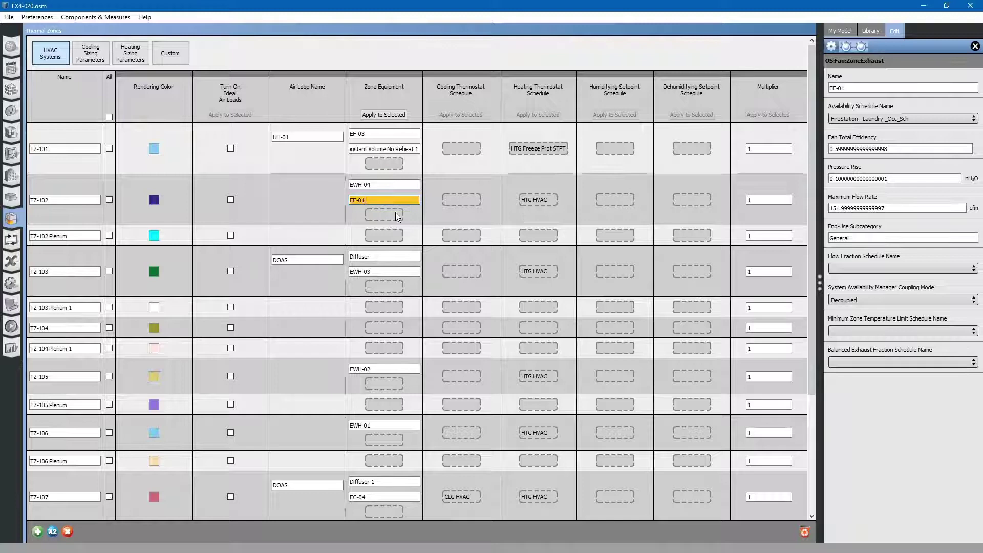
- Open the EnergyPlus Results Outdoor Air Summary and highlight TZ-102's 0.576 ach infiltration
{"action": "left_click", "coordinate": [12, 350]}
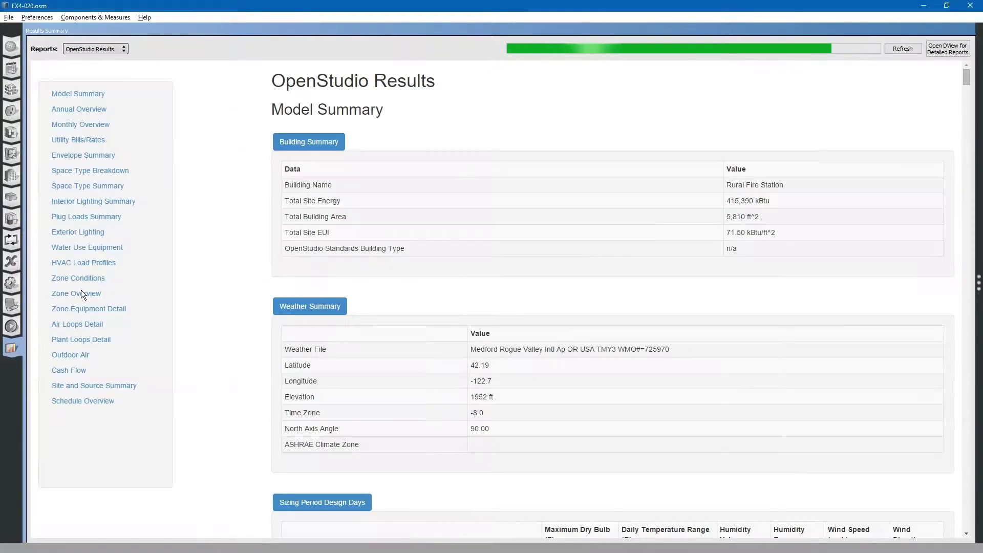
{"action": "left_click", "coordinate": [99, 48]}
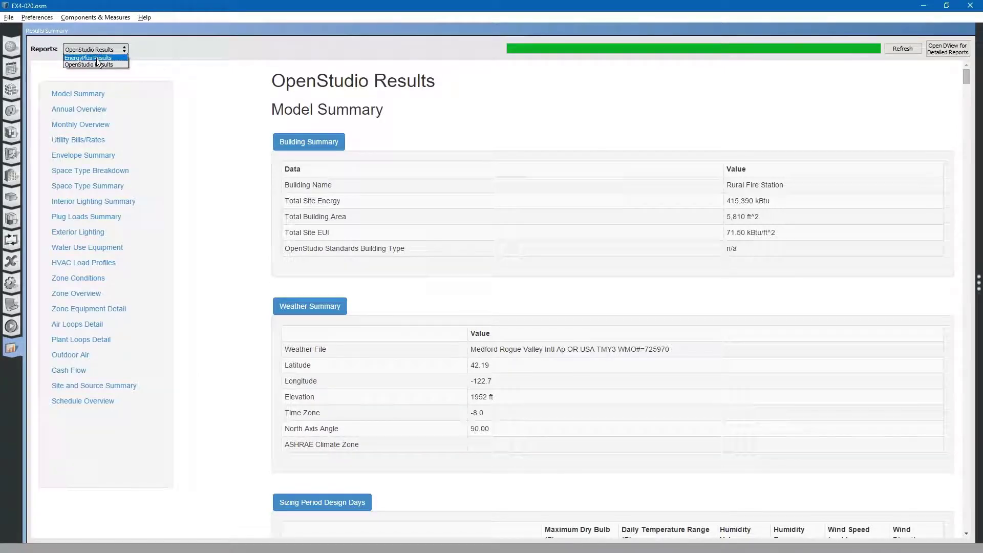
{"action": "left_click", "coordinate": [88, 58]}
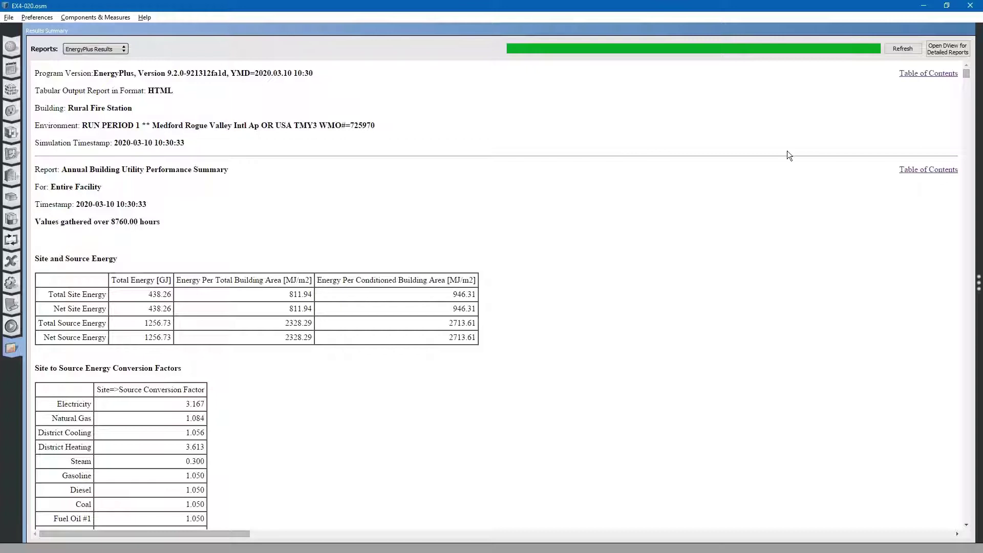
{"action": "left_click", "coordinate": [910, 173]}
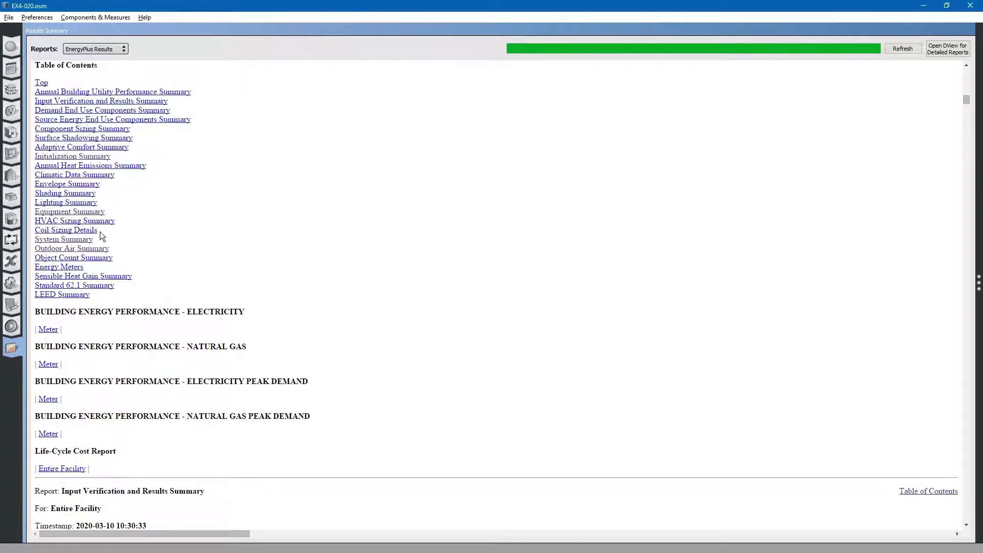
{"action": "left_click", "coordinate": [87, 249]}
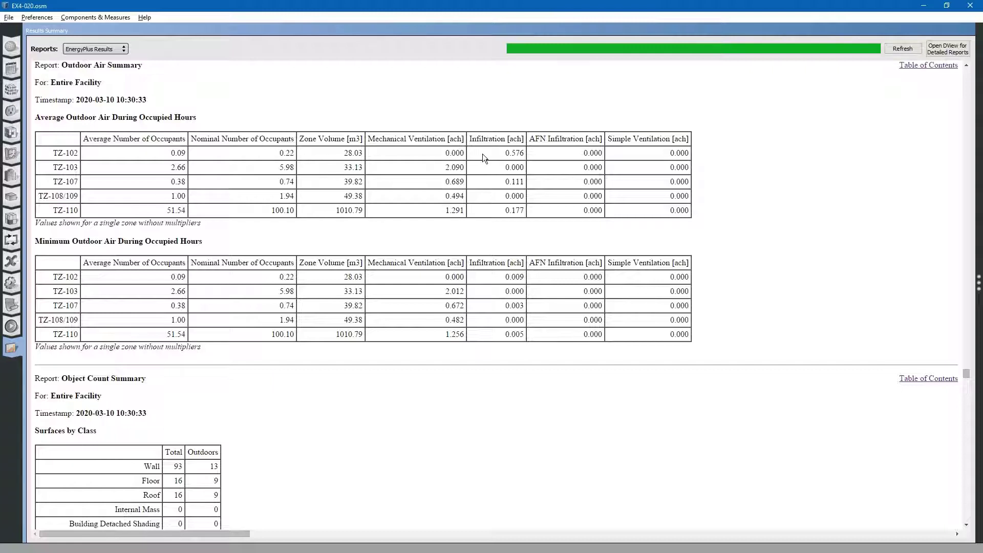
{"action": "left_click_drag", "start_coordinate": [505, 153], "coordinate": [525, 153]}
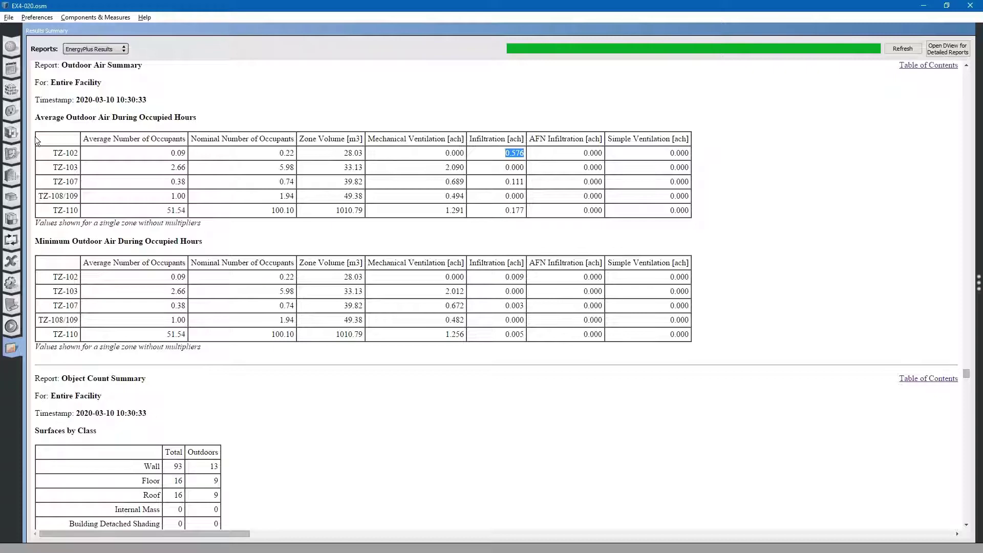
- In Space Types, set FireStation Decon Infiltration to Flow/Space with a 152 cfm design flow rate
{"action": "left_click", "coordinate": [14, 132]}
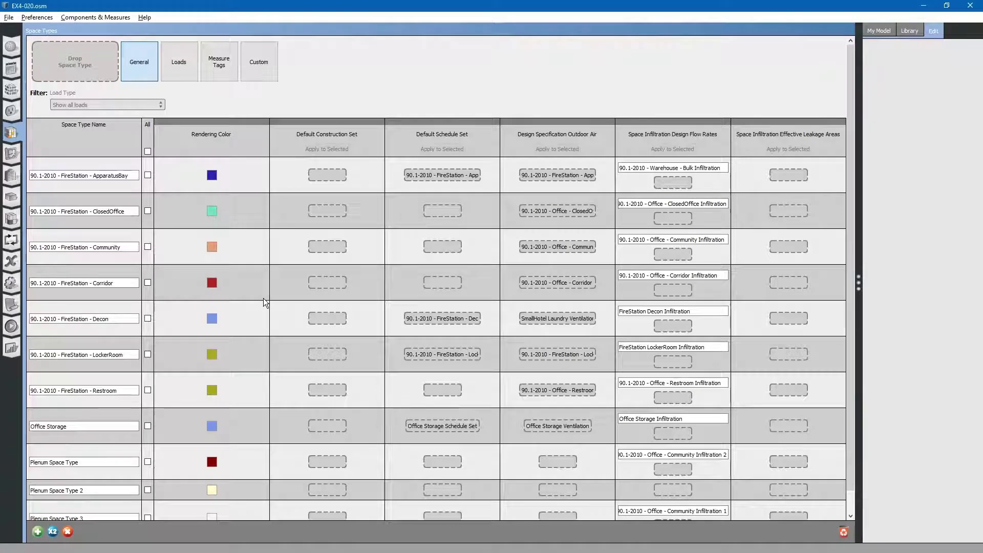
{"action": "left_click", "coordinate": [120, 319]}
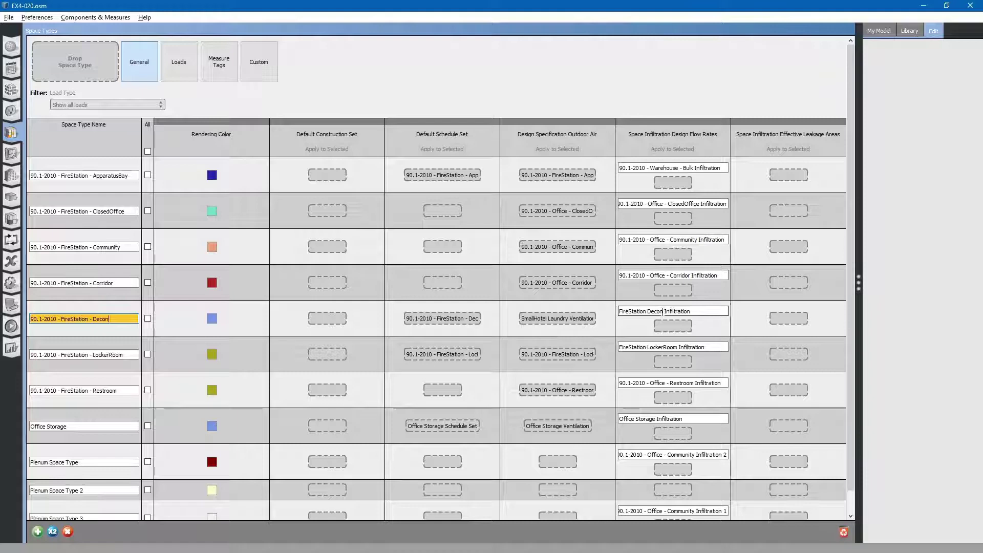
{"action": "left_click", "coordinate": [663, 311]}
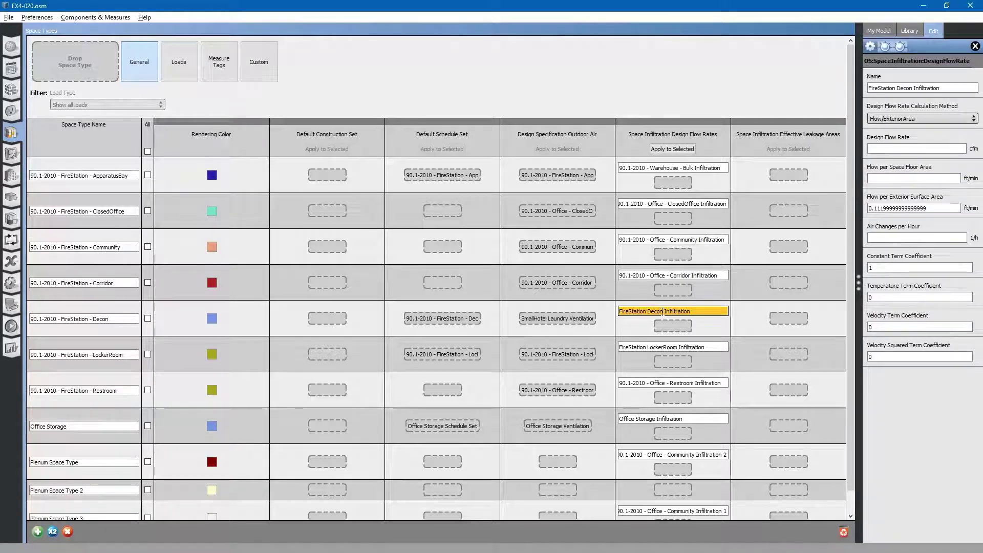
{"action": "left_click_drag", "start_coordinate": [859, 286], "coordinate": [818, 285]}
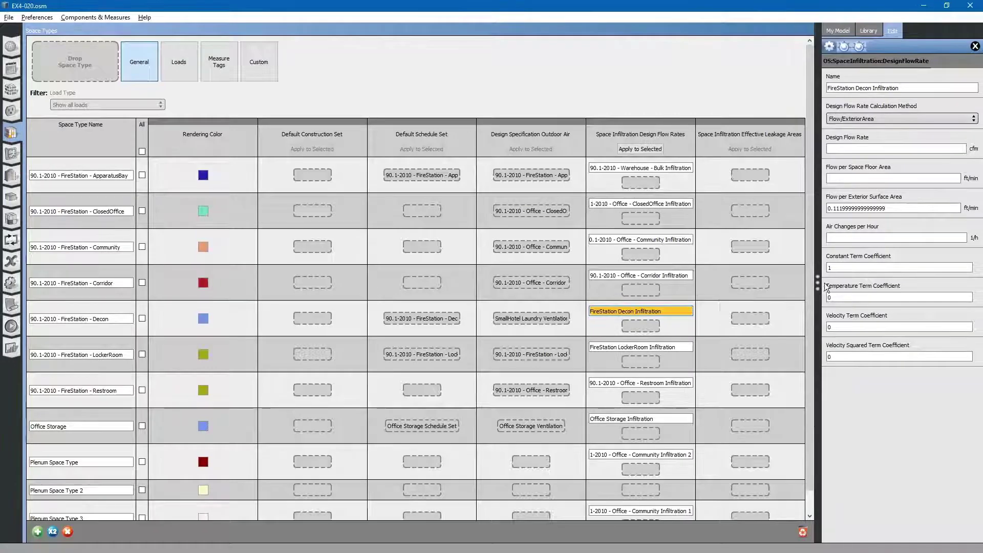
{"action": "left_click", "coordinate": [874, 119]}
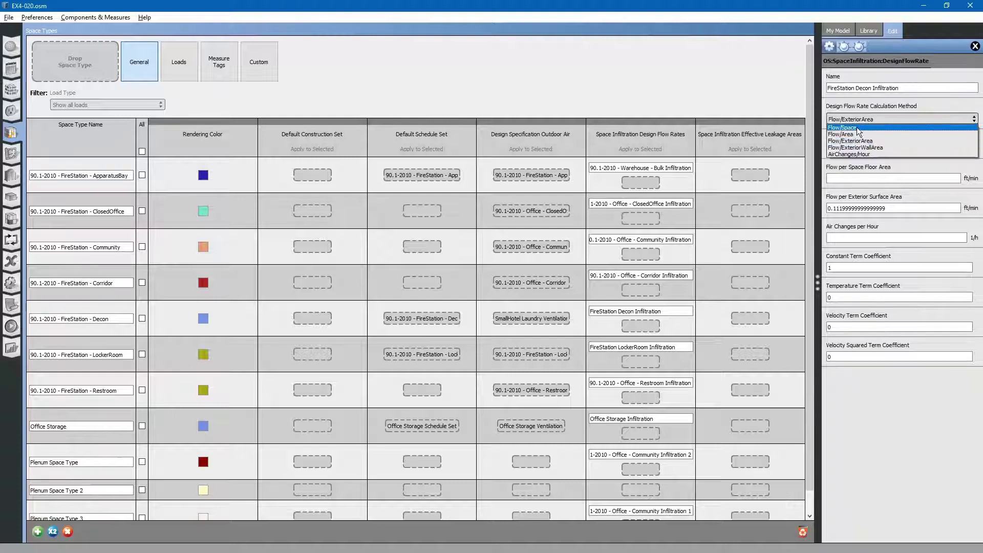
{"action": "left_click", "coordinate": [856, 129]}
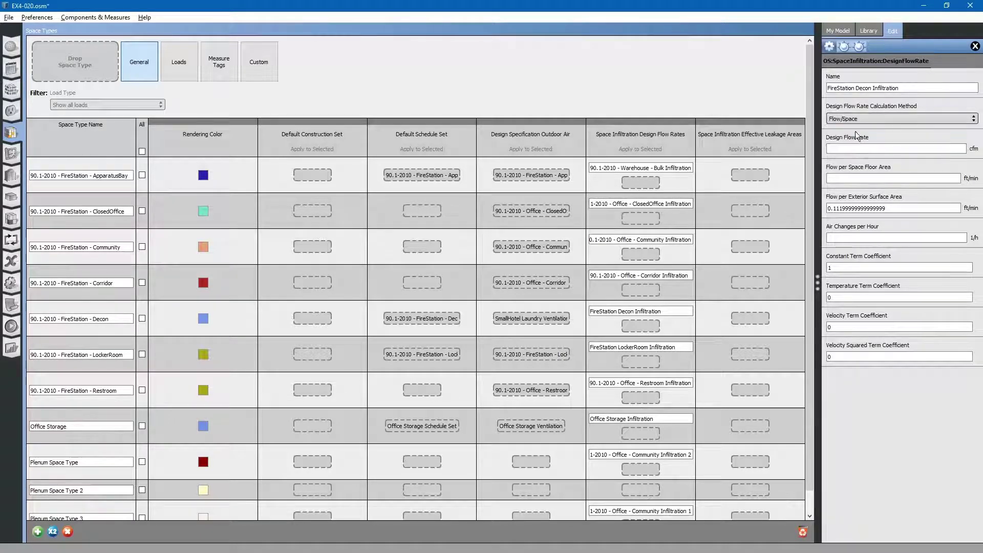
{"action": "left_click", "coordinate": [858, 149]}
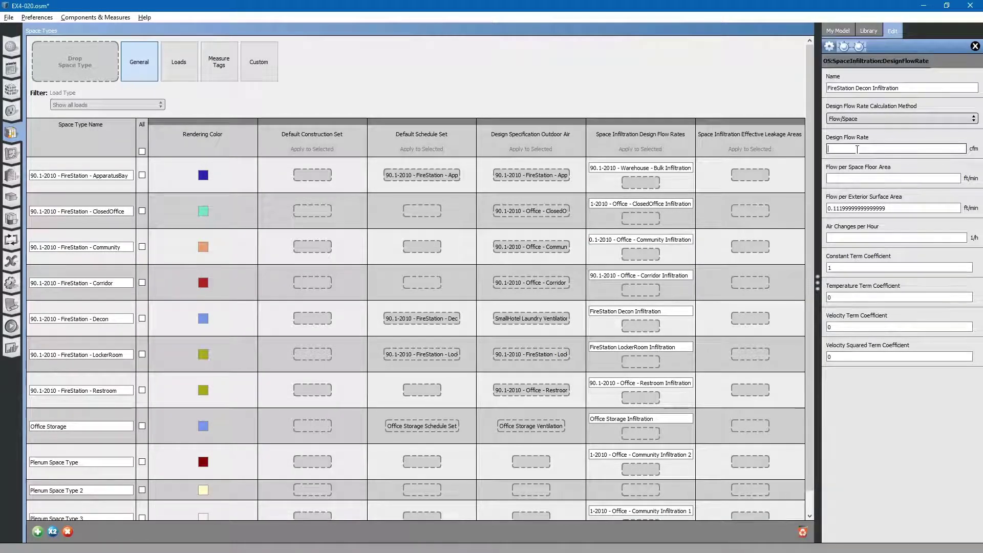
{"action": "type", "text": "150"}
{"action": "type", "text": "2"}
{"action": "key", "text": "Tab"}
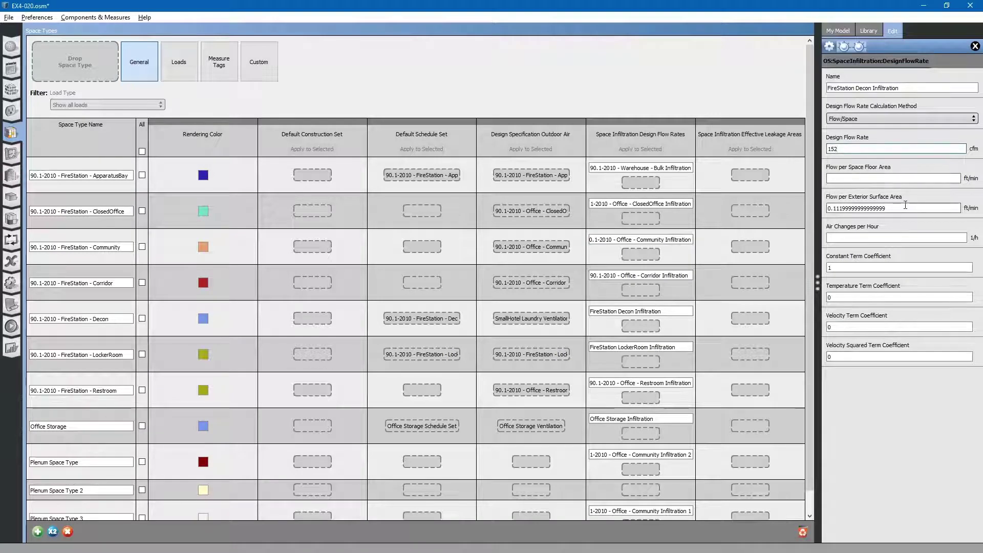
{"action": "double_click", "coordinate": [905, 205]}
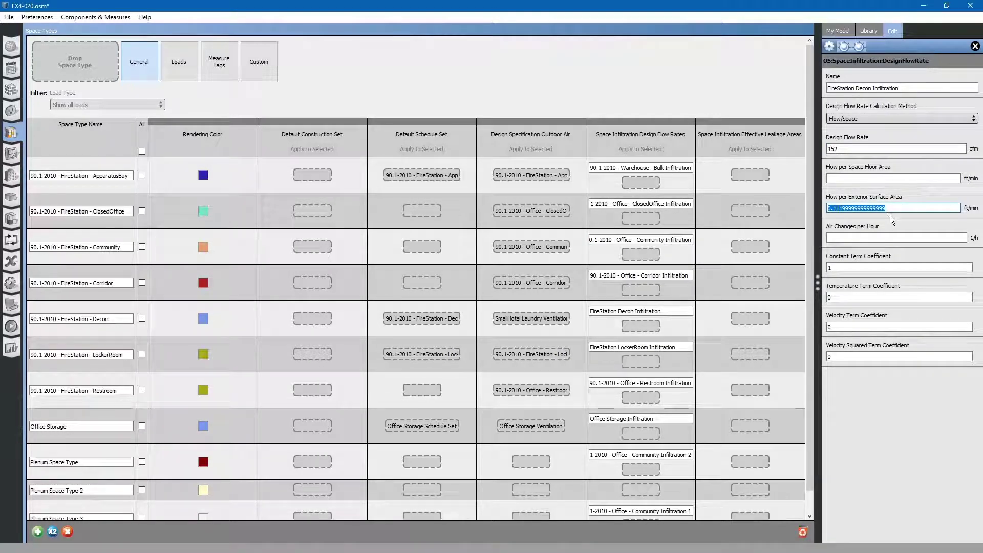
- Clear the Flow per Exterior Surface Area value so it becomes 0
{"action": "key", "text": "BackSpace"}
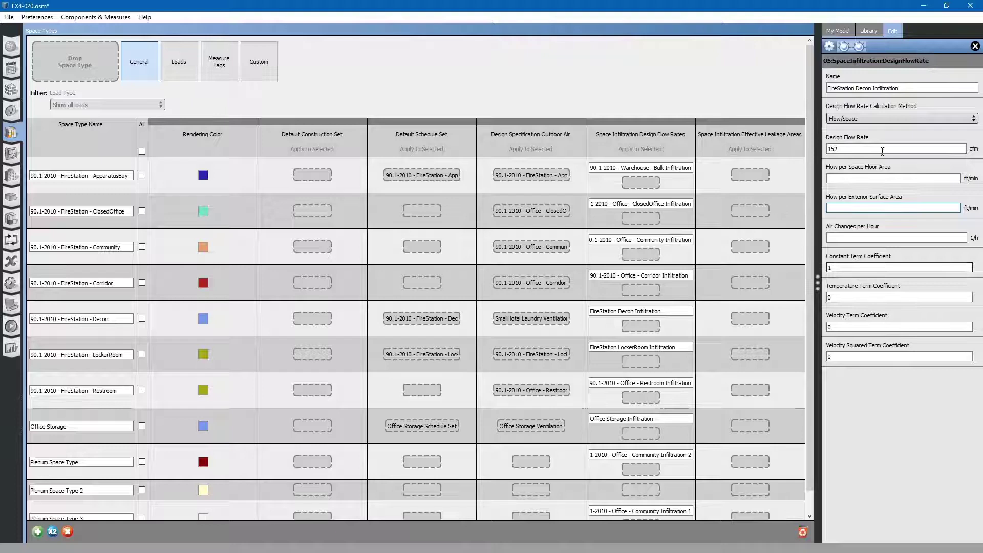
{"action": "left_click", "coordinate": [883, 151]}
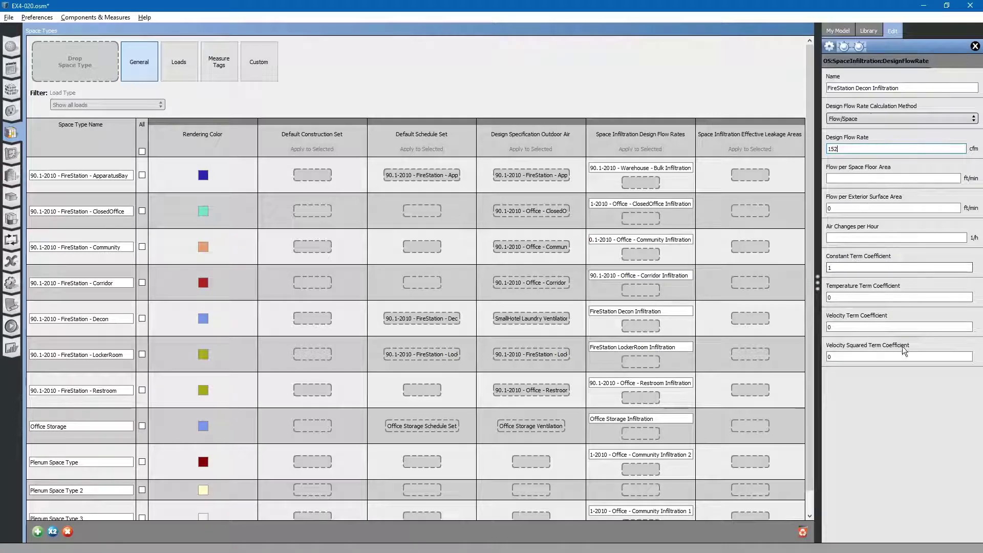
- Switch to the PNNL-18898 infiltration guidelines PDF in Acrobat Reader
{"action": "key", "text": "alt+Tab"}
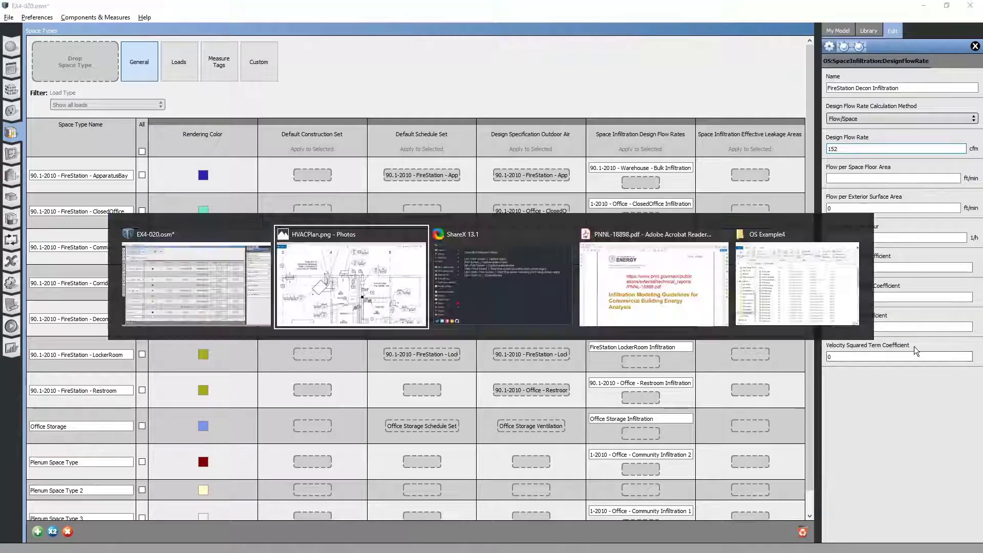
{"action": "key", "text": "alt+Tab"}
{"action": "key", "text": "alt+Tab"}
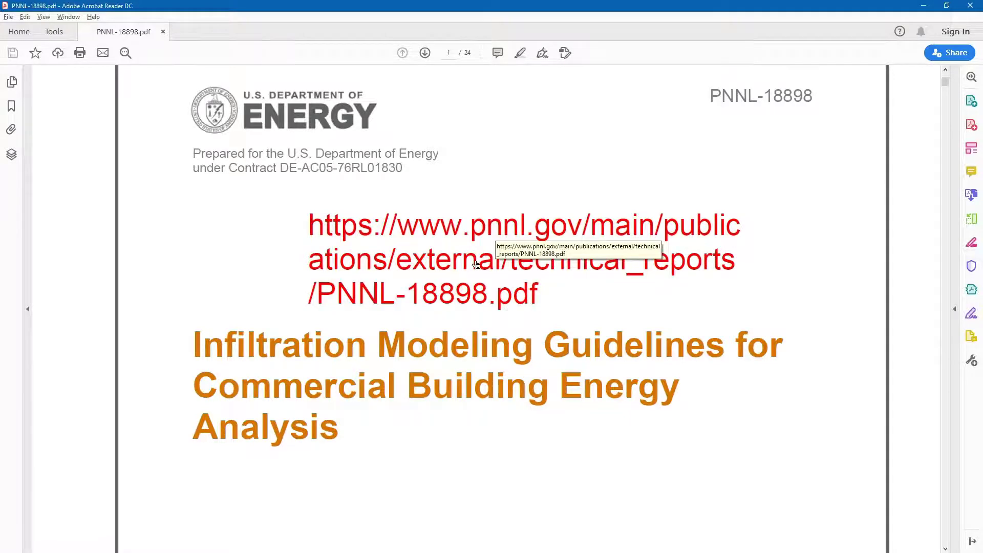
- Open the online PNNL-18898 report and highlight equation (1)'s temperature and wind terms on page 7
{"action": "left_click", "coordinate": [476, 264]}
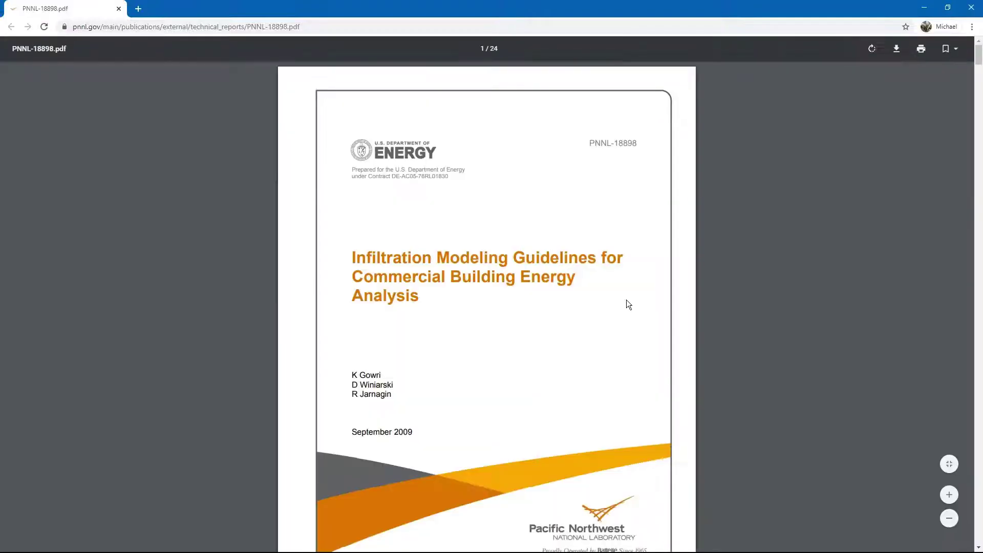
{"action": "scroll", "coordinate": [620, 315], "scroll_direction": "down", "scroll_amount": 20}
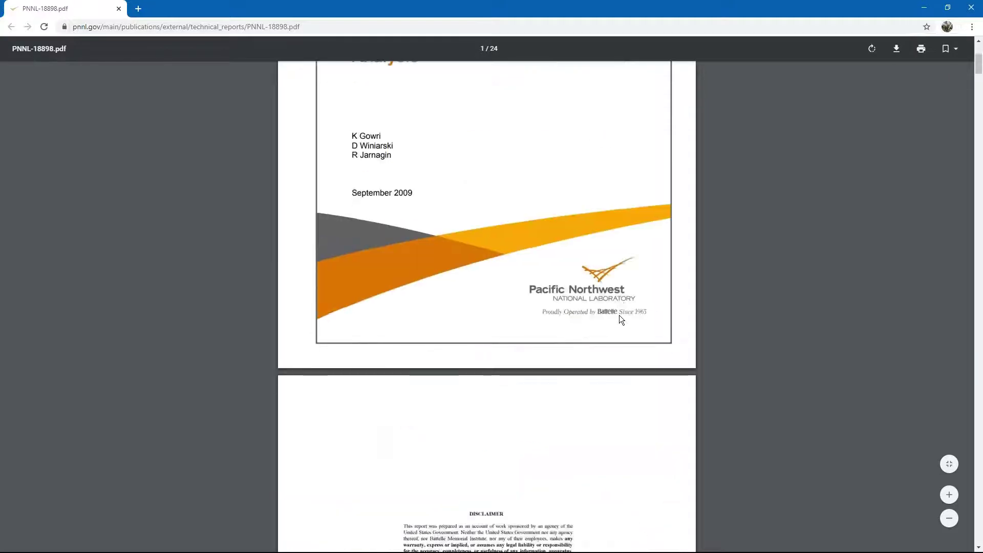
{"action": "scroll", "coordinate": [621, 319], "scroll_direction": "down", "scroll_amount": 20}
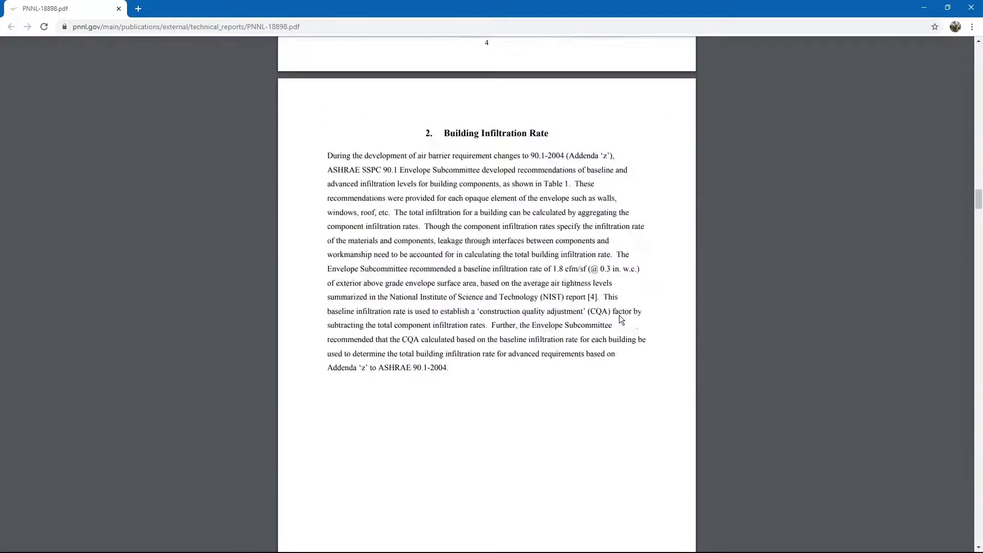
{"action": "scroll", "coordinate": [620, 318], "scroll_direction": "down", "scroll_amount": 7}
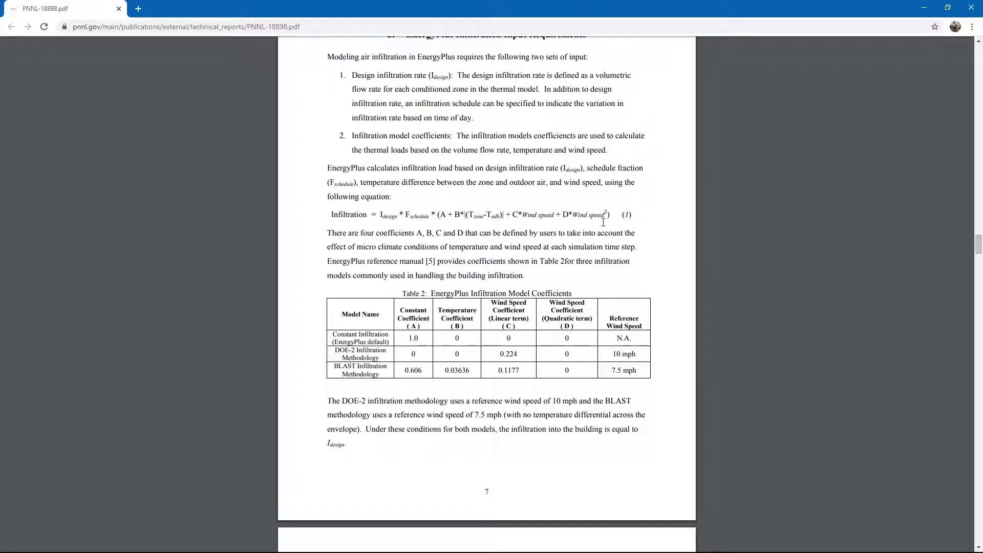
{"action": "left_click_drag", "start_coordinate": [614, 213], "coordinate": [455, 214]}
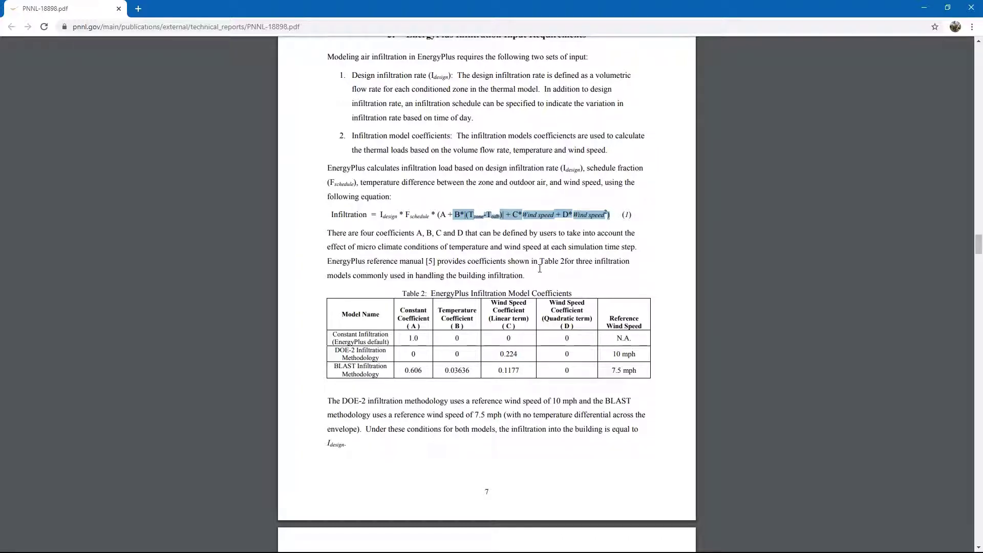
- Back in EX4-020.osm, inspect the FireStation Decon Infiltration's 152 cfm Design Flow Rate
{"action": "key", "text": "alt+Tab"}
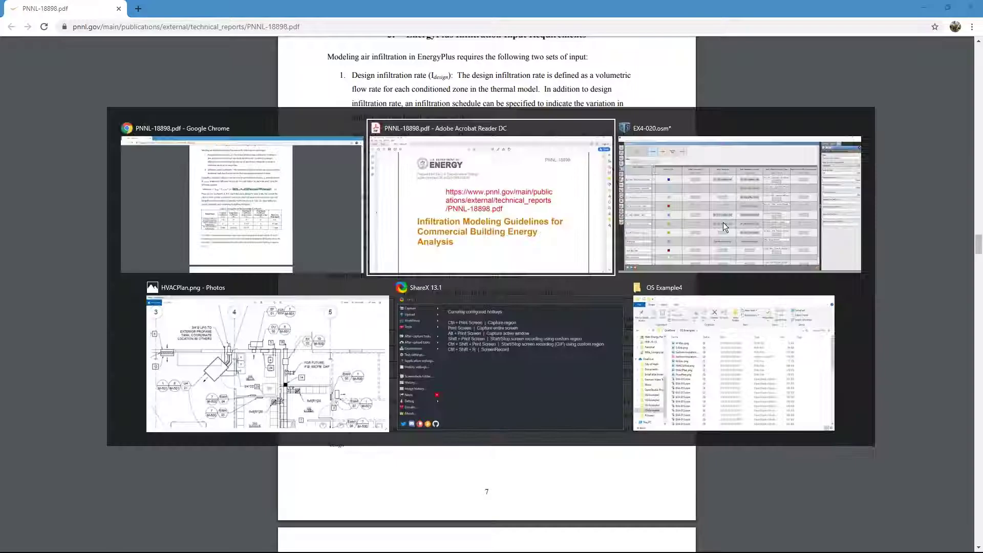
{"action": "left_click", "coordinate": [723, 222]}
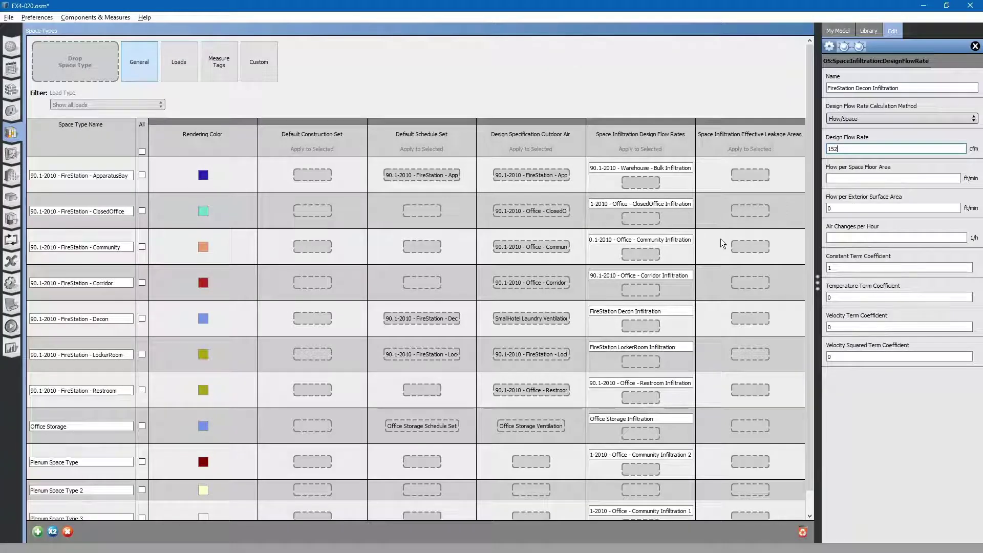
{"action": "left_click", "coordinate": [661, 311]}
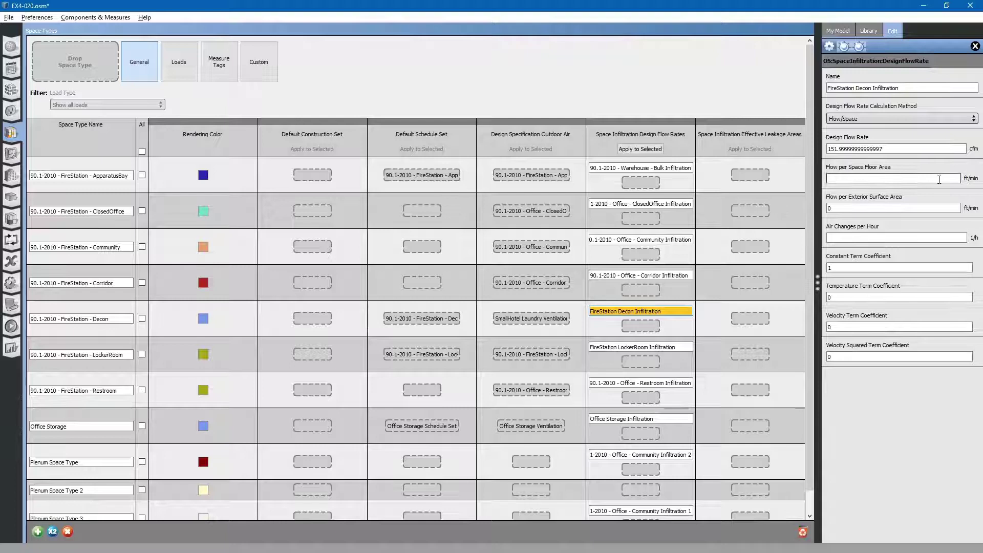
{"action": "left_click", "coordinate": [930, 149]}
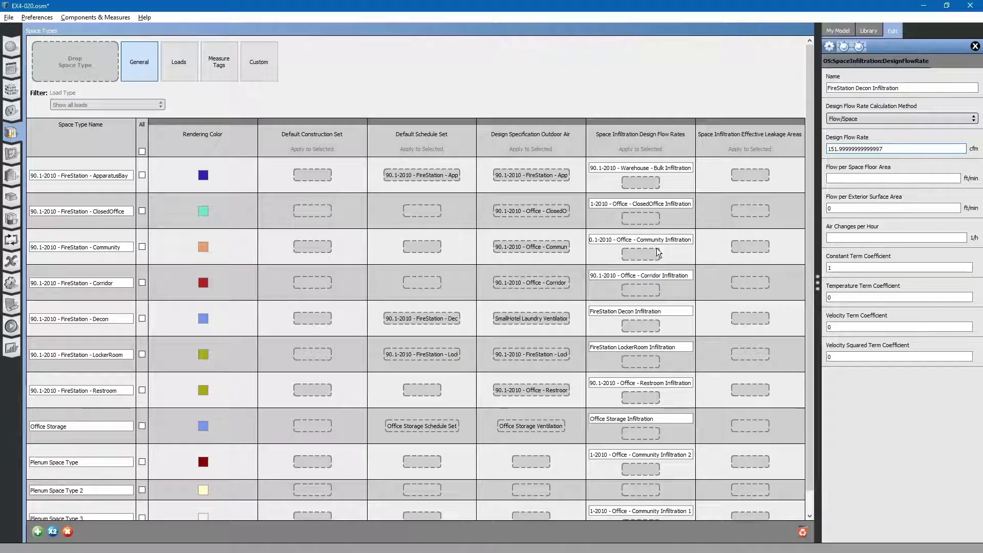
- Trace the Decon infiltration load to its FireStation - Laundry _Infil_Sch schedule, then go to Schedules
{"action": "left_click", "coordinate": [179, 62]}
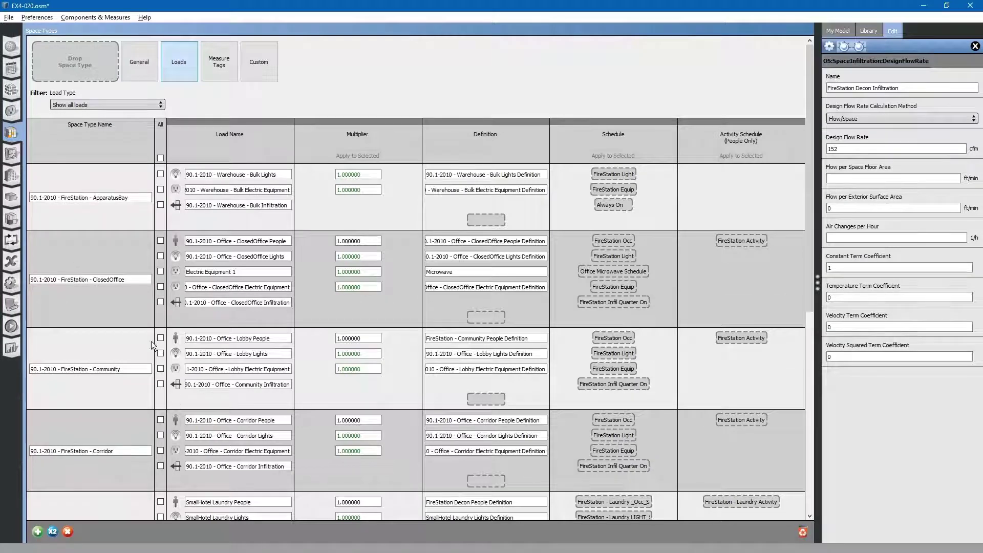
{"action": "scroll", "coordinate": [122, 358], "scroll_direction": "down", "scroll_amount": 5}
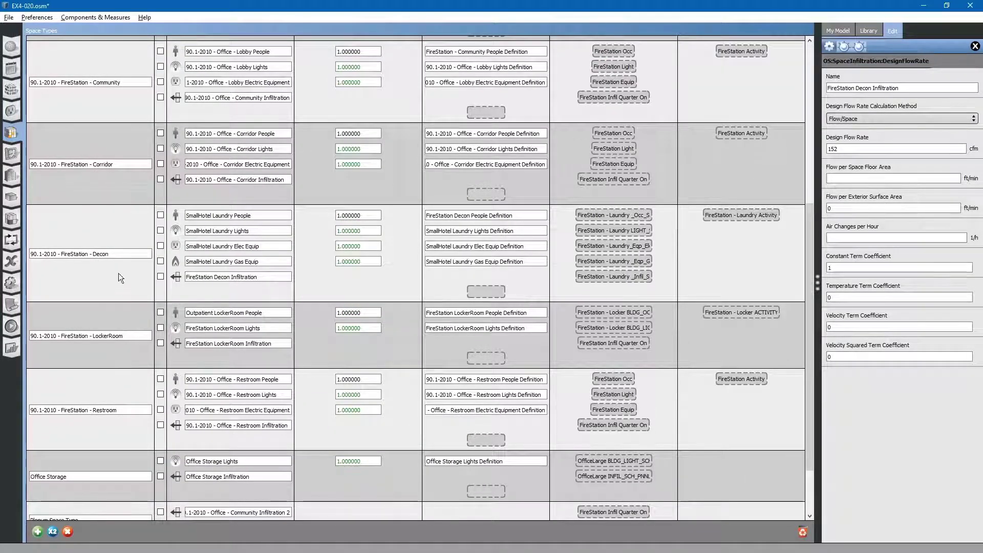
{"action": "left_click", "coordinate": [109, 254]}
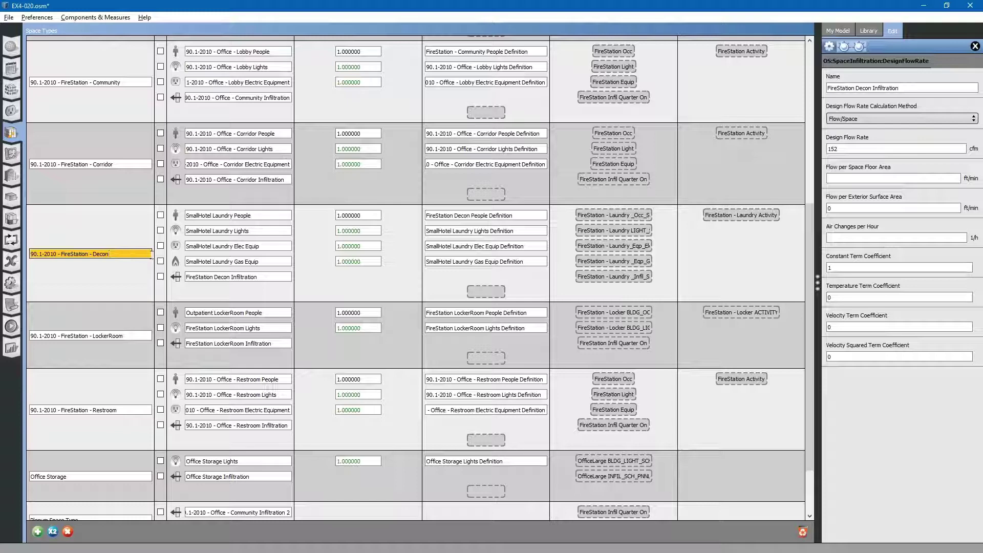
{"action": "left_click", "coordinate": [265, 278]}
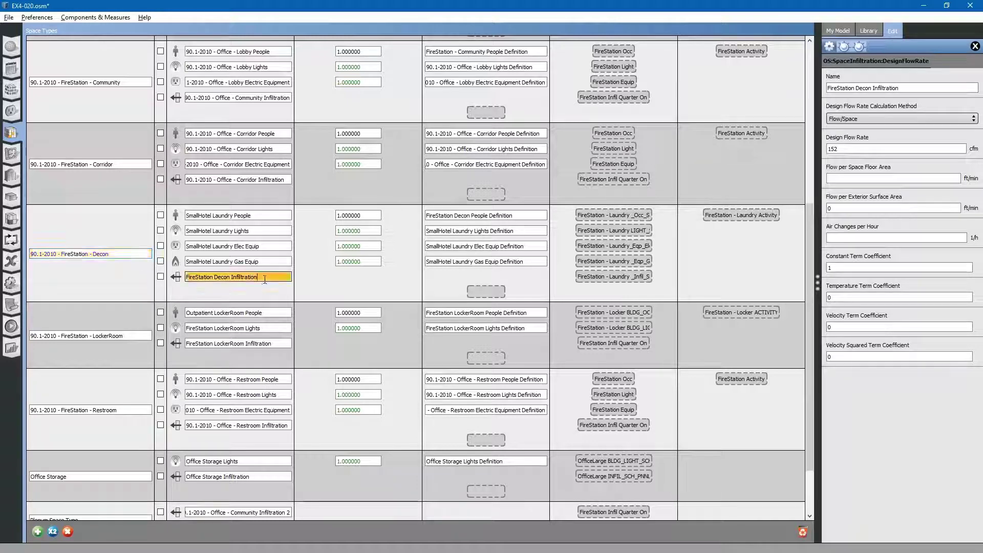
{"action": "left_click", "coordinate": [603, 275]}
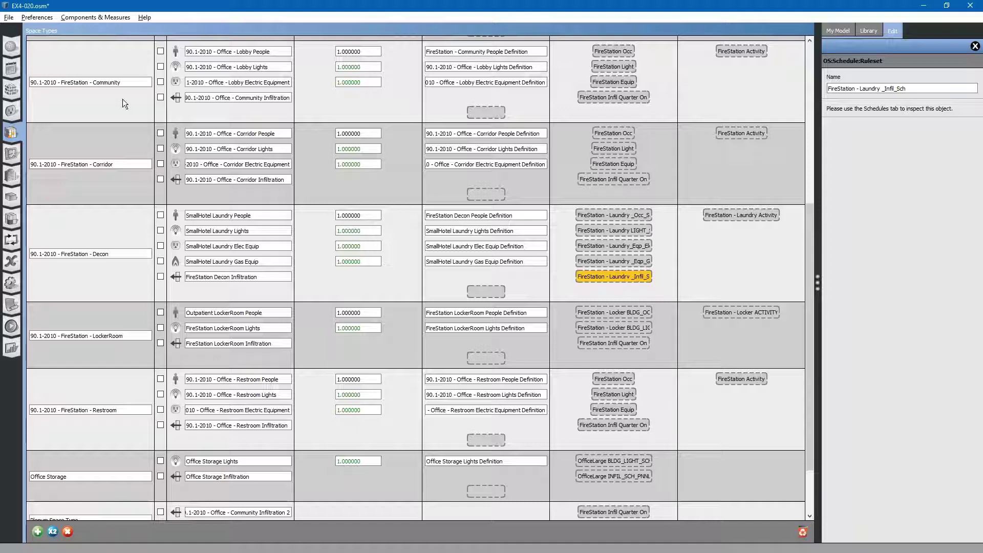
{"action": "left_click", "coordinate": [10, 69]}
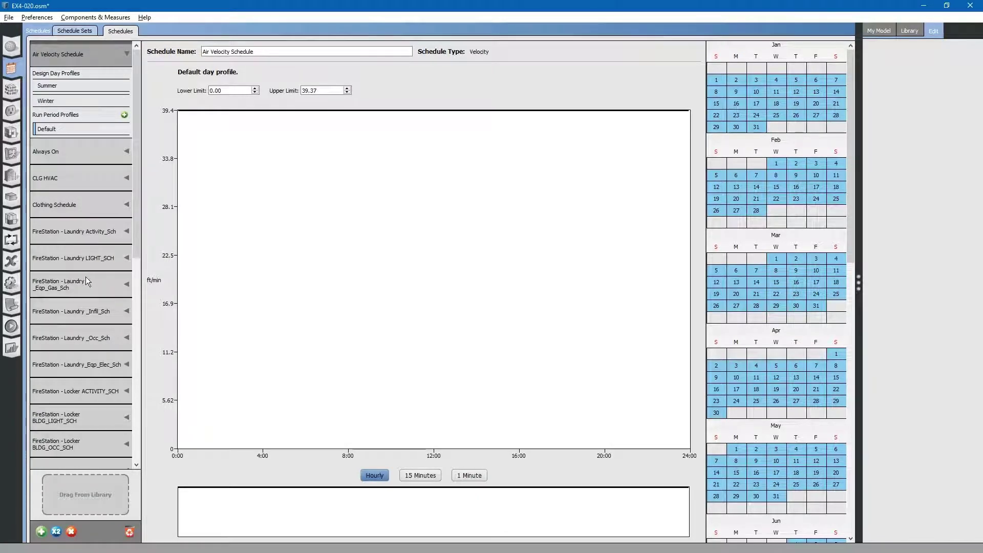
- Review Laundry _Infil_Sch's design day and default profiles: 0.25 overnight, 1 from 8:00 to 17:00
{"action": "left_click", "coordinate": [84, 310]}
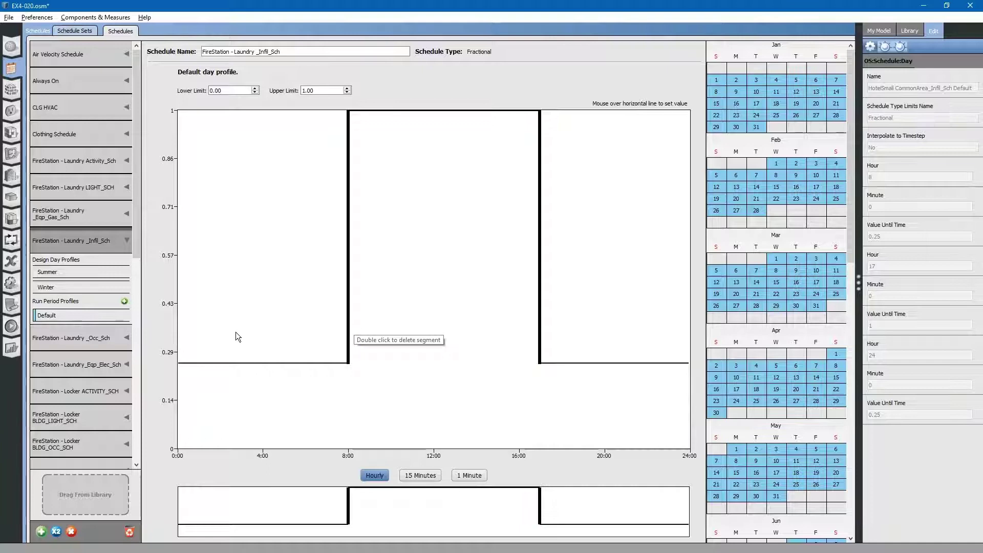
{"action": "left_click", "coordinate": [93, 340]}
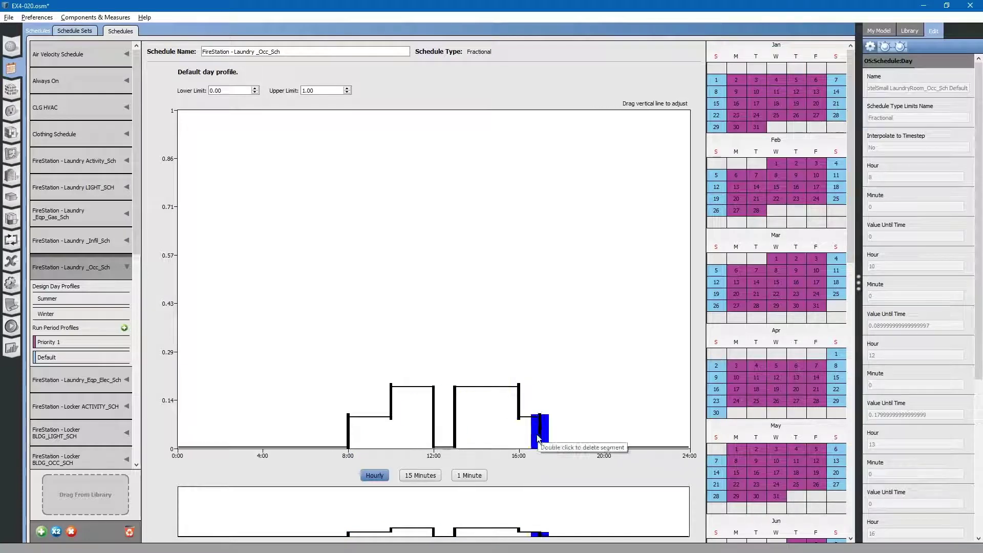
{"action": "left_click", "coordinate": [94, 238]}
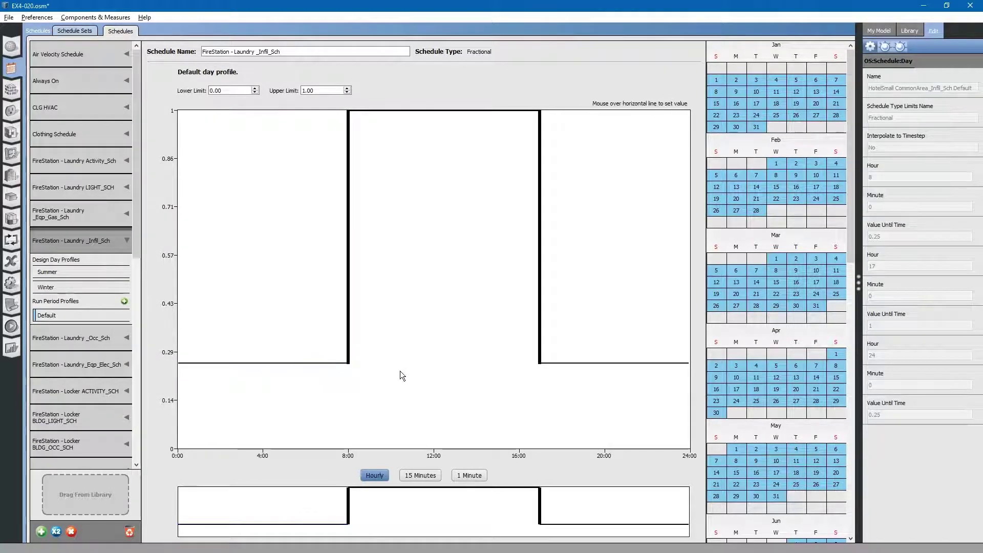
{"action": "left_click", "coordinate": [93, 285]}
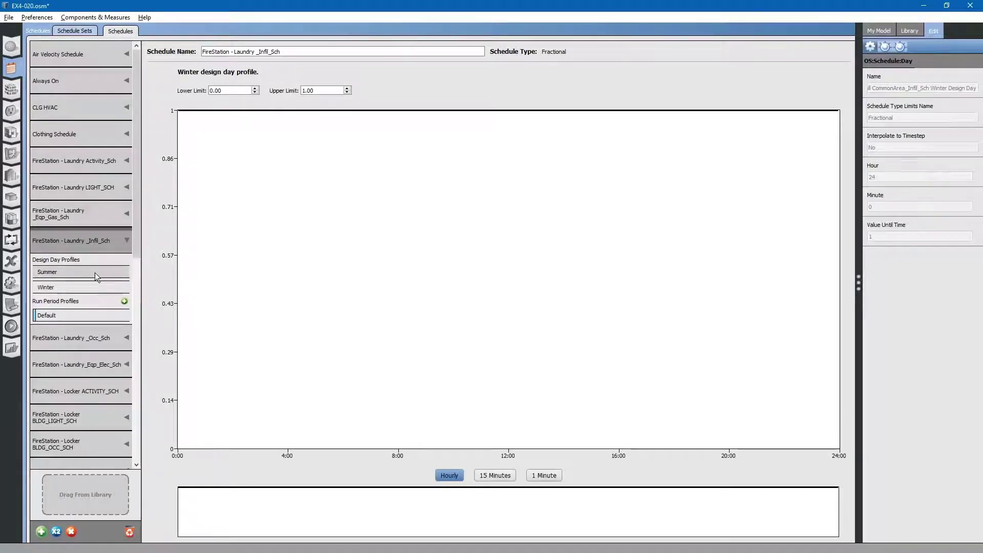
{"action": "left_click", "coordinate": [94, 275]}
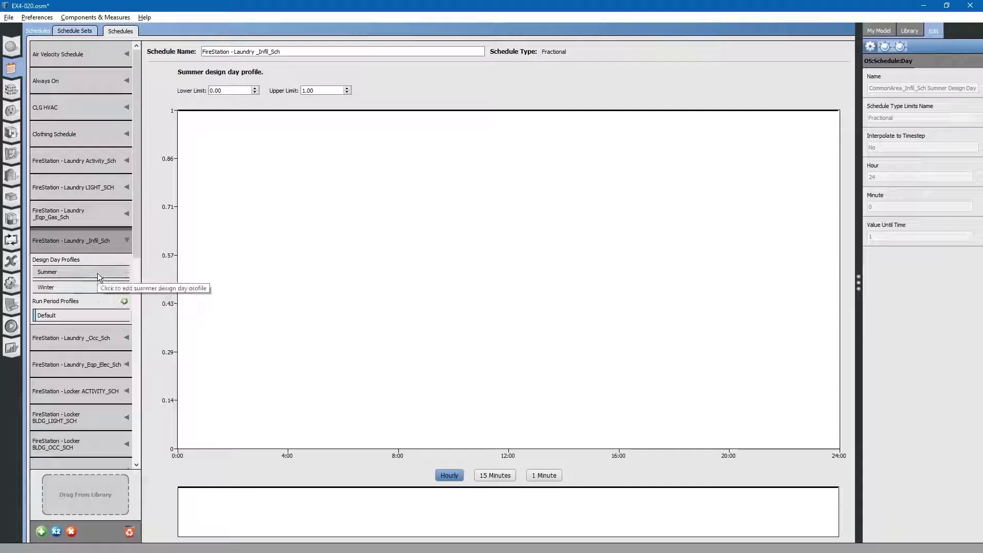
{"action": "left_click", "coordinate": [90, 287]}
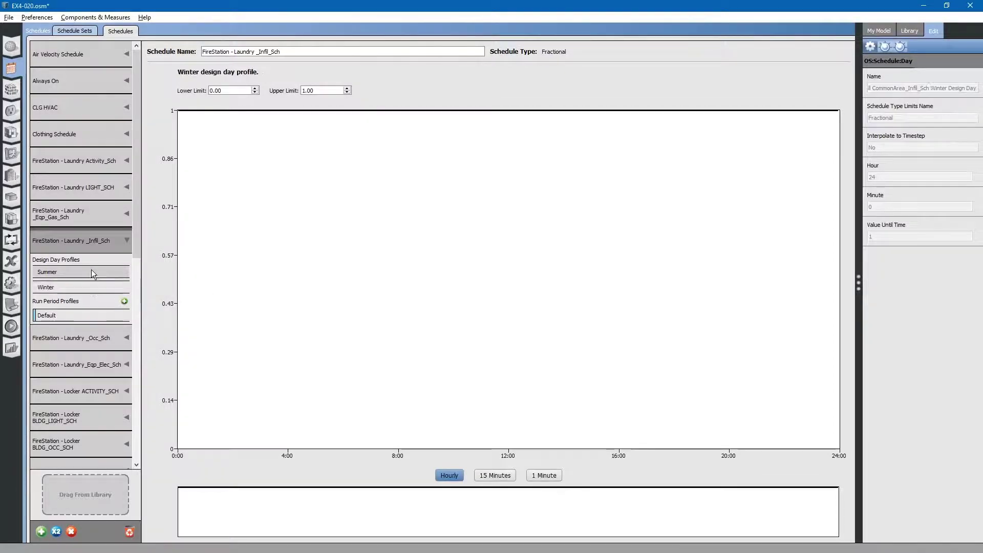
{"action": "left_click", "coordinate": [91, 269]}
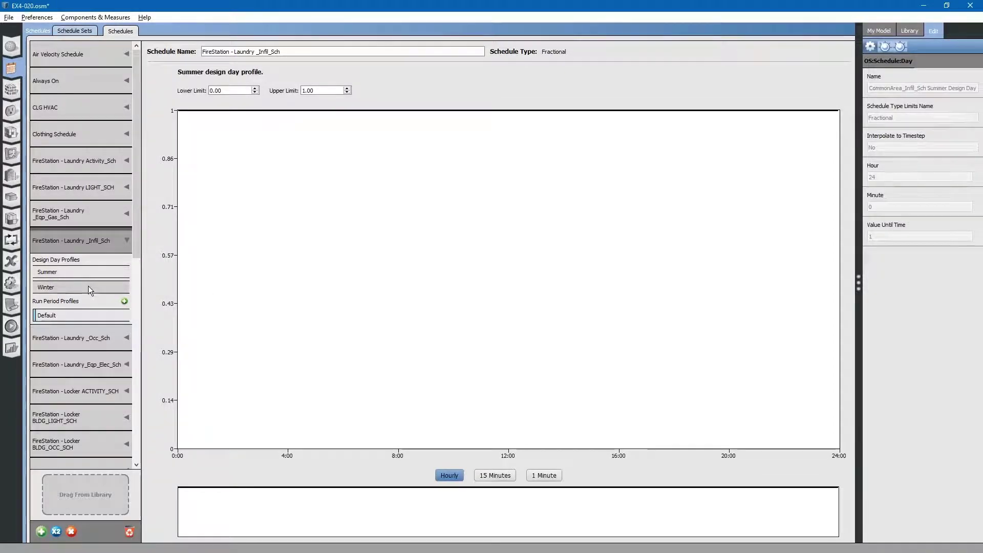
{"action": "left_click", "coordinate": [85, 316]}
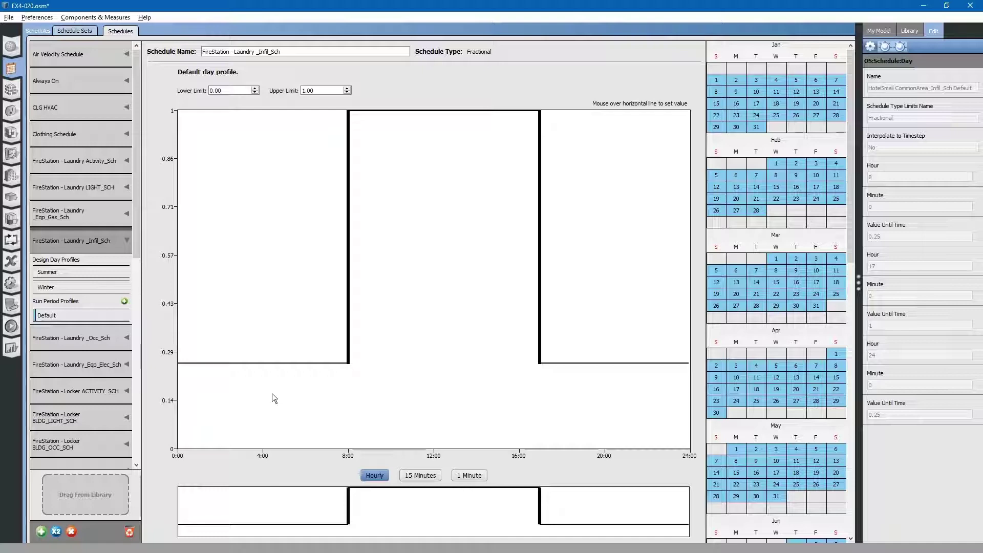
- Lower the Laundry infiltration schedule's 0–8h and 17–24h values from 0.25 to 0.07
{"action": "mouse_move", "coordinate": [275, 364]}
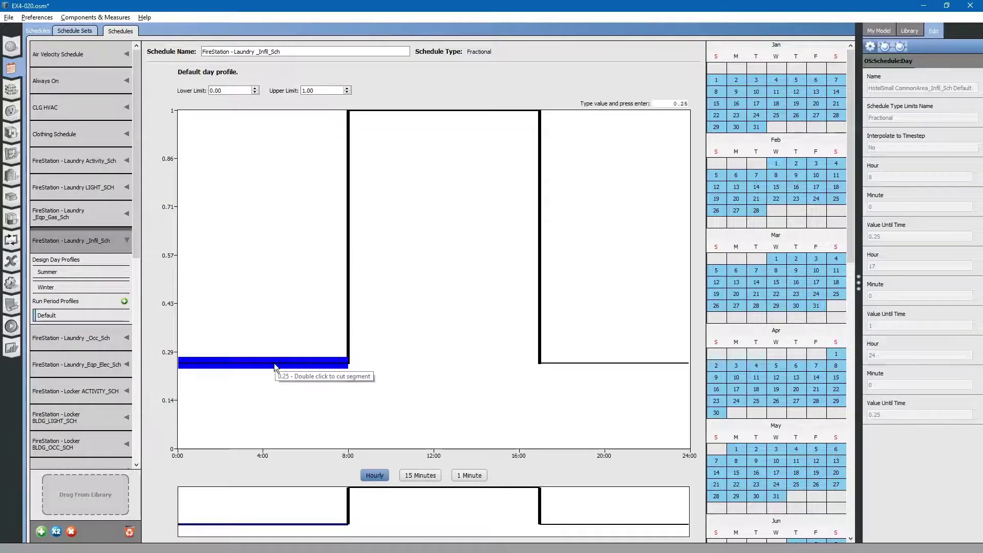
{"action": "type", "text": "0.07"}
{"action": "key", "text": "Return"}
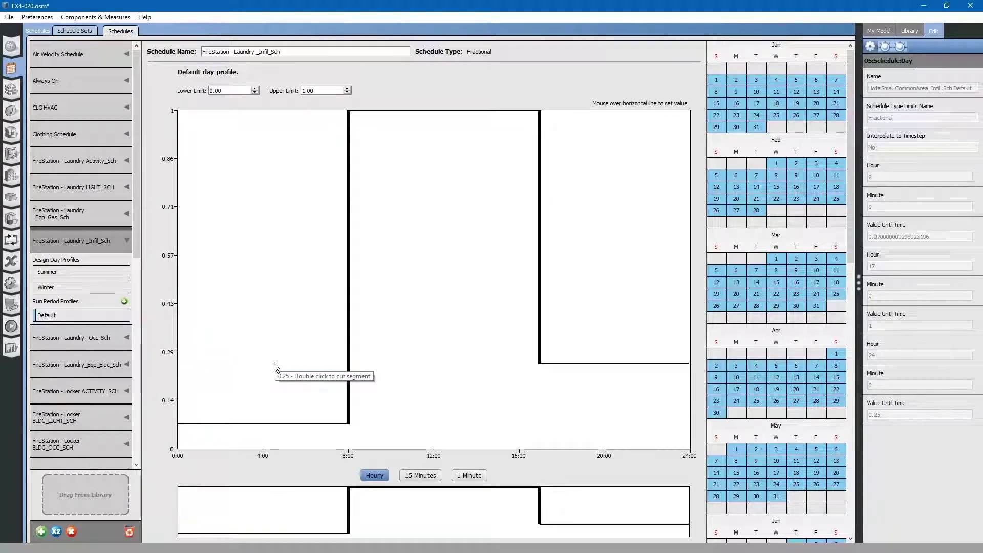
{"action": "mouse_move", "coordinate": [577, 367]}
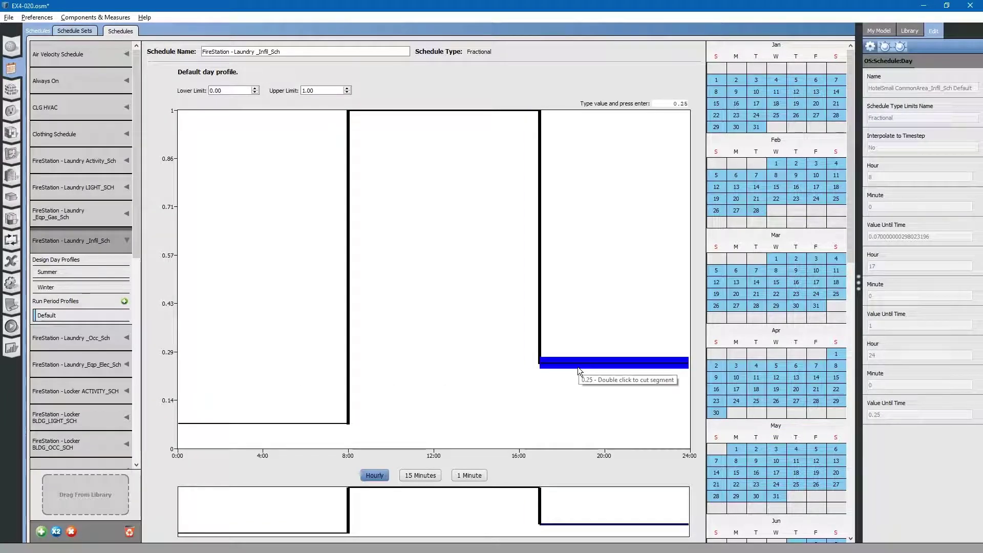
{"action": "type", "text": "0.07"}
{"action": "key", "text": "Return"}
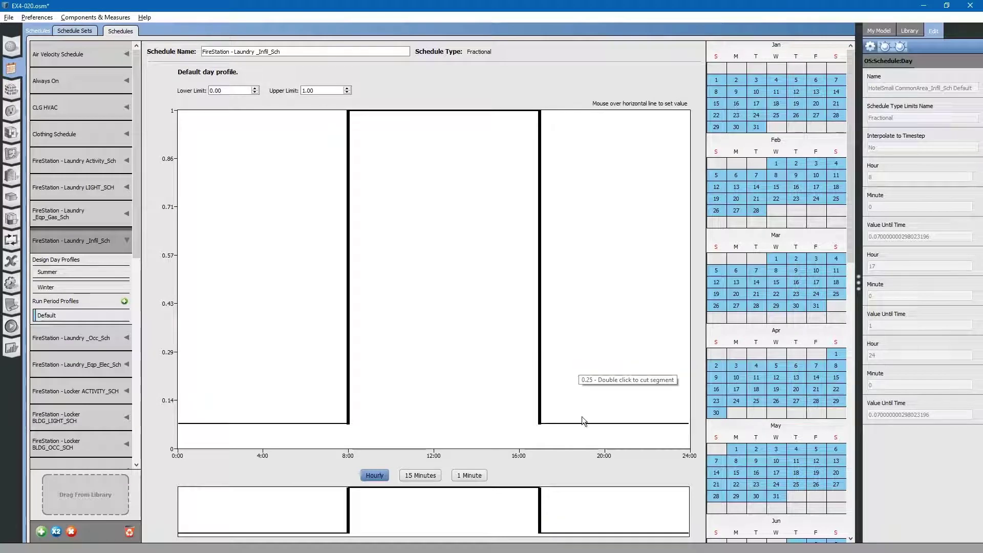
{"action": "mouse_move", "coordinate": [592, 422]}
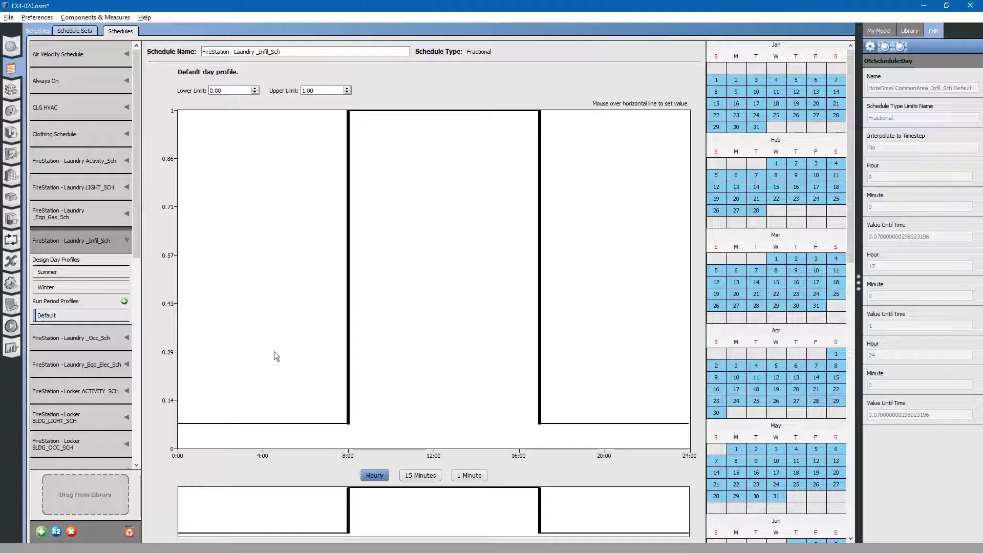
{"action": "mouse_move", "coordinate": [286, 424]}
- Run the EnergyPlus simulation and view the Results Summary (422,044 kBtu site energy, 72.64 kBtu/ft² EUI)
{"action": "left_click", "coordinate": [12, 327]}
{"action": "left_click", "coordinate": [57, 51]}
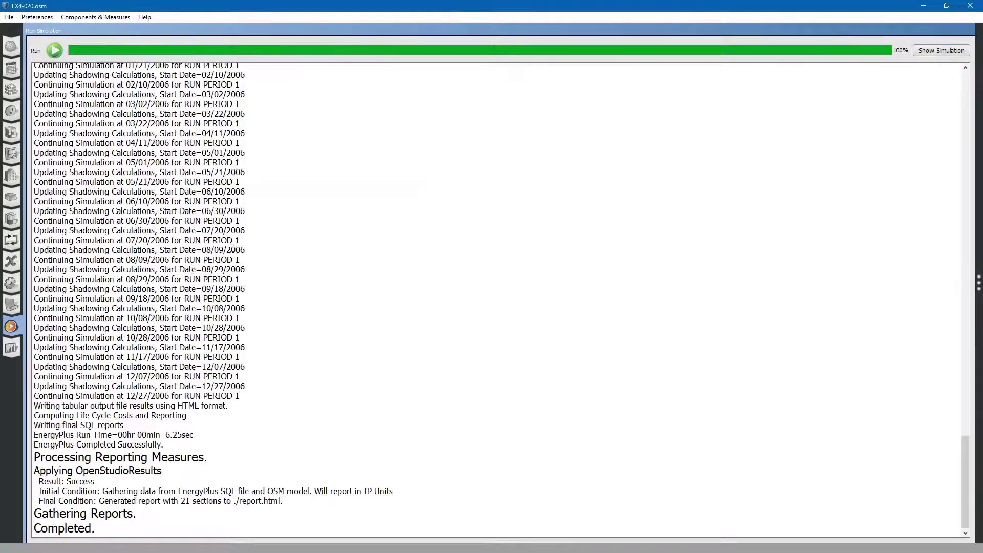
{"action": "left_click", "coordinate": [11, 352]}
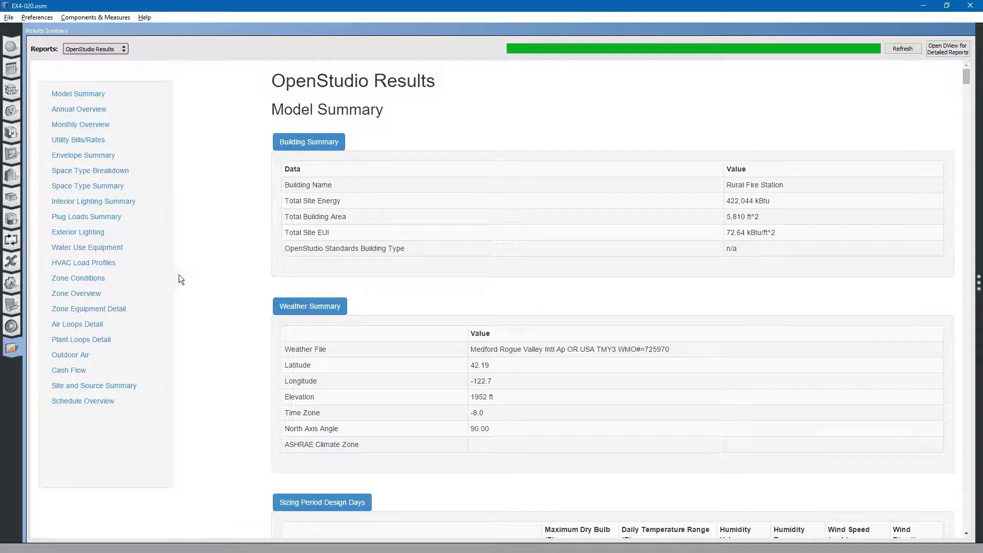
- Show the Zone Conditions table, then open the detailed results in DView using IP units
{"action": "left_click", "coordinate": [87, 279]}
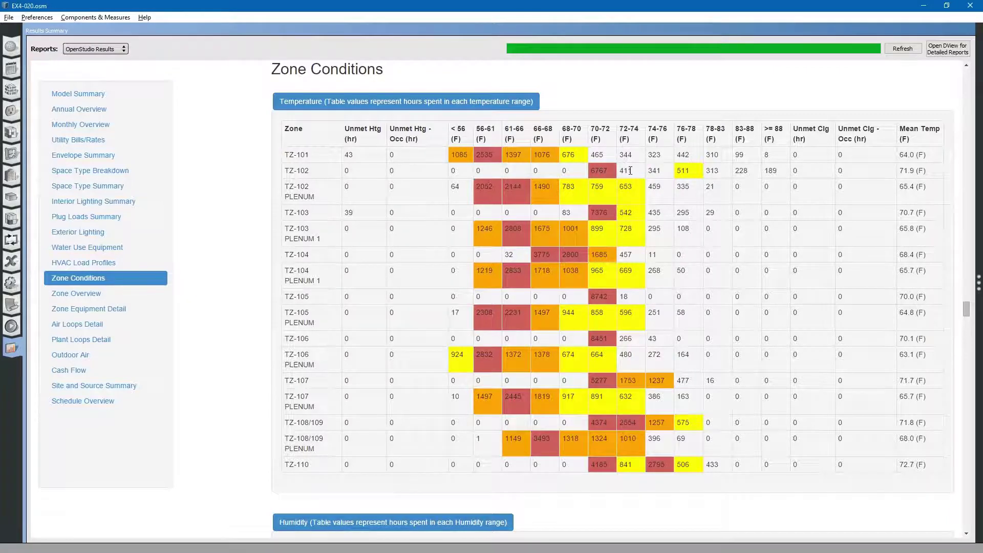
{"action": "left_click", "coordinate": [939, 52]}
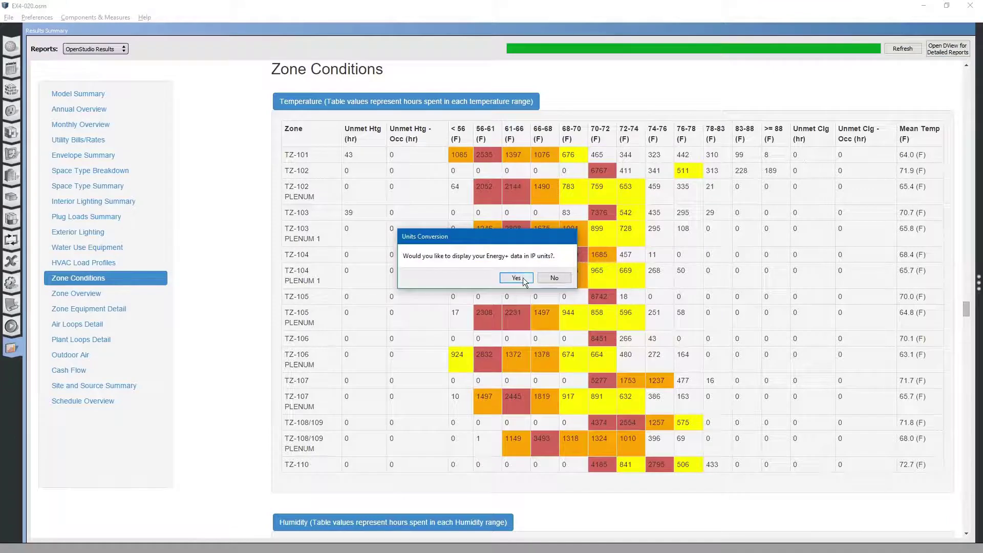
{"action": "left_click", "coordinate": [516, 278]}
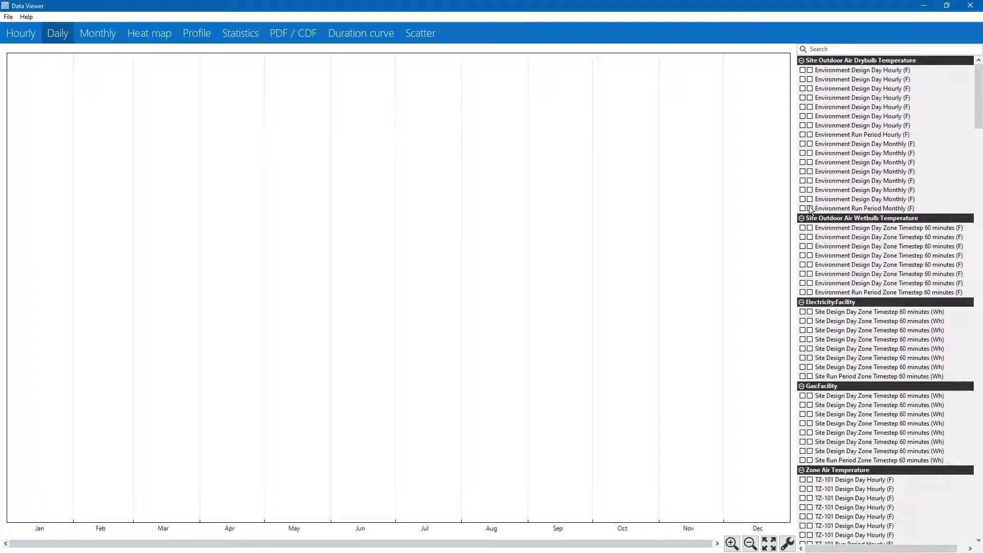
- Plot the run-period hourly outdoor dry-bulb and TZ-102 zone air temperatures in DView's Daily view
{"action": "left_click", "coordinate": [803, 135]}
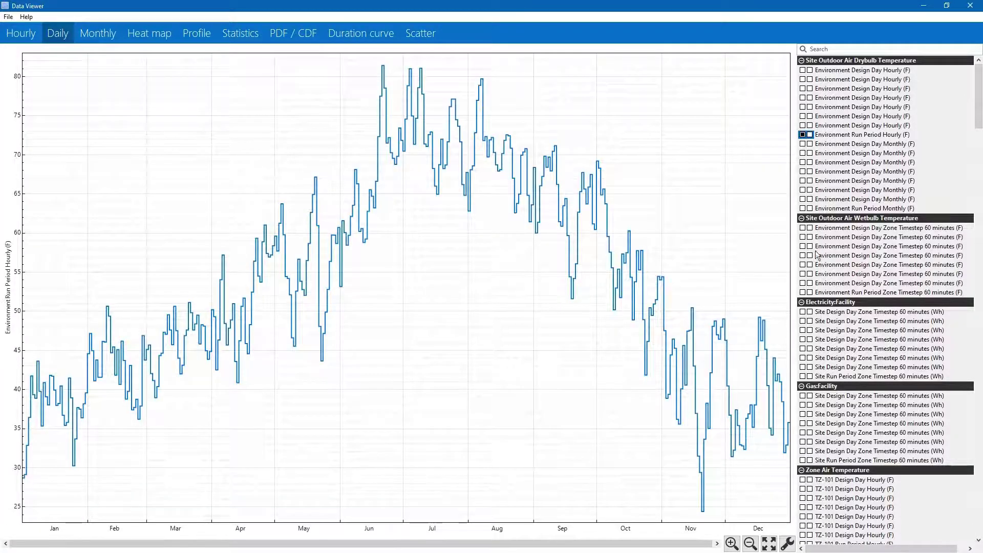
{"action": "left_click", "coordinate": [805, 219]}
{"action": "left_click", "coordinate": [805, 228]}
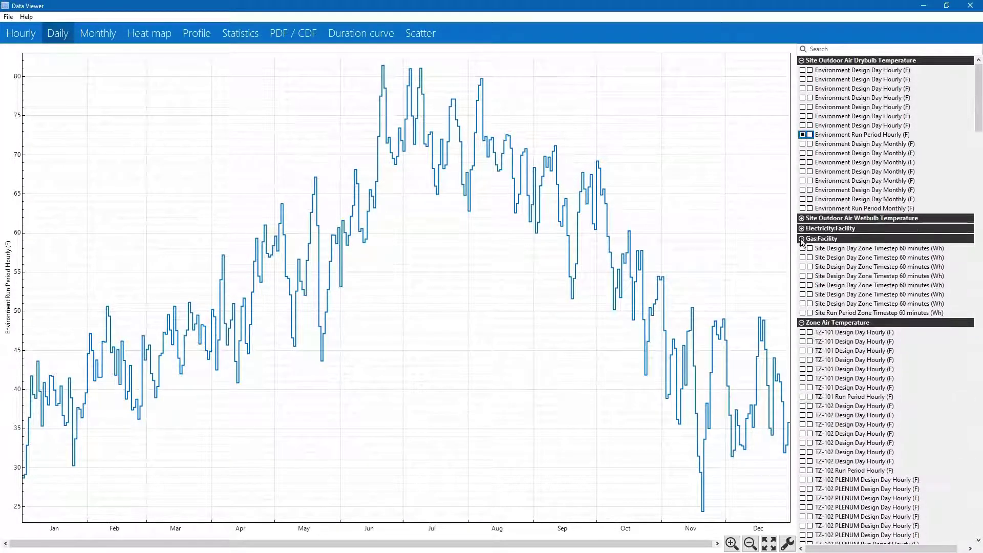
{"action": "left_click", "coordinate": [805, 239]}
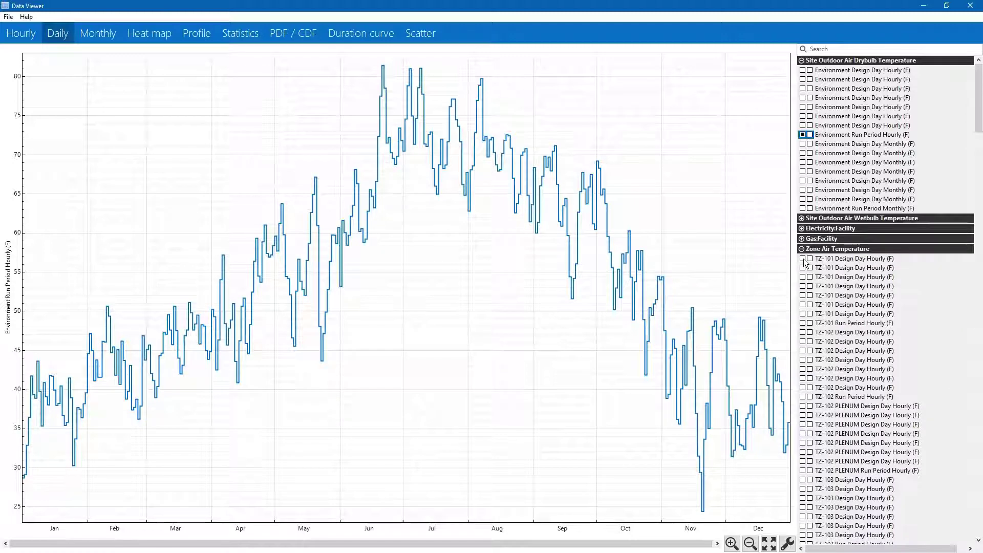
{"action": "left_click", "coordinate": [810, 397]}
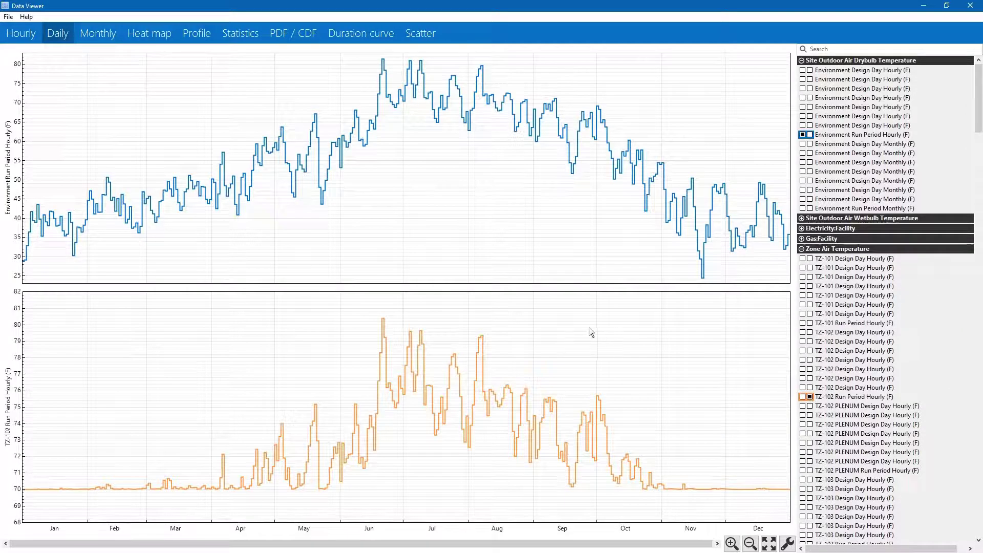